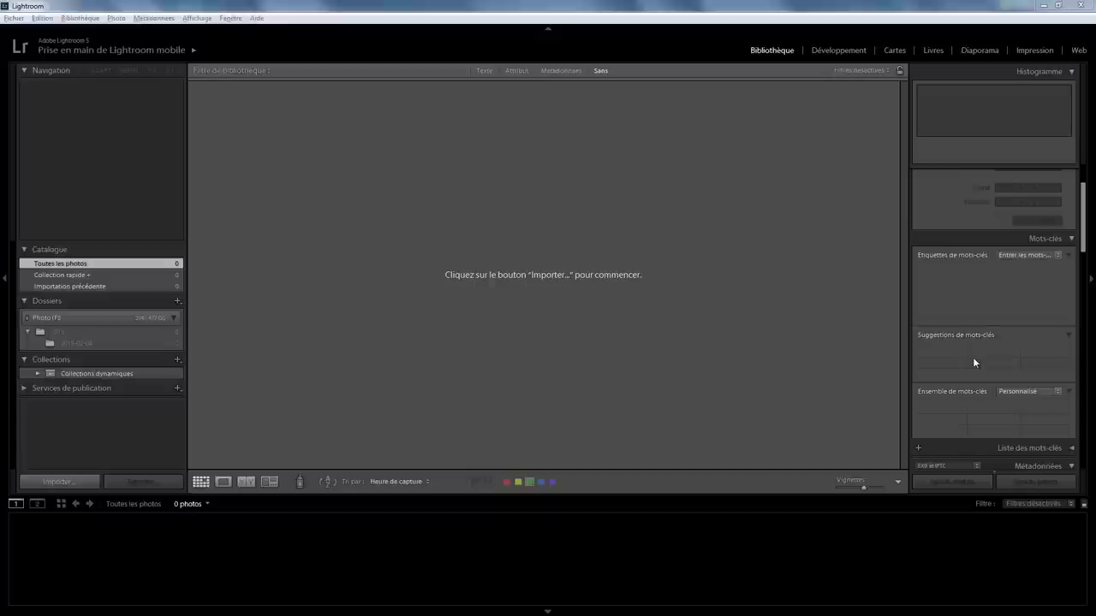
left_click(42, 18)
mouse_move(93, 183)
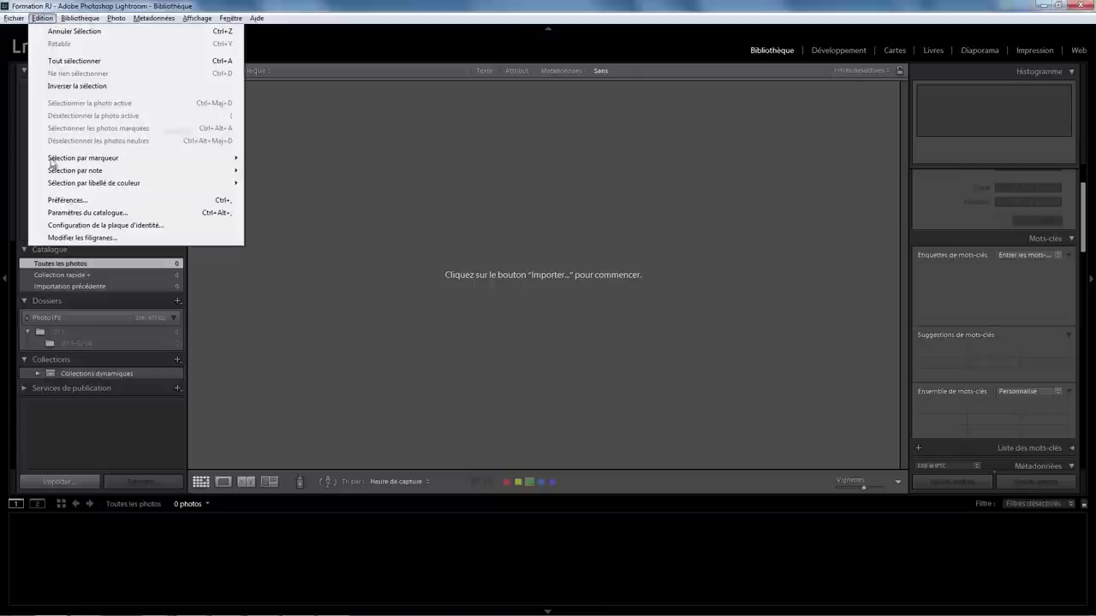
left_click(65, 201)
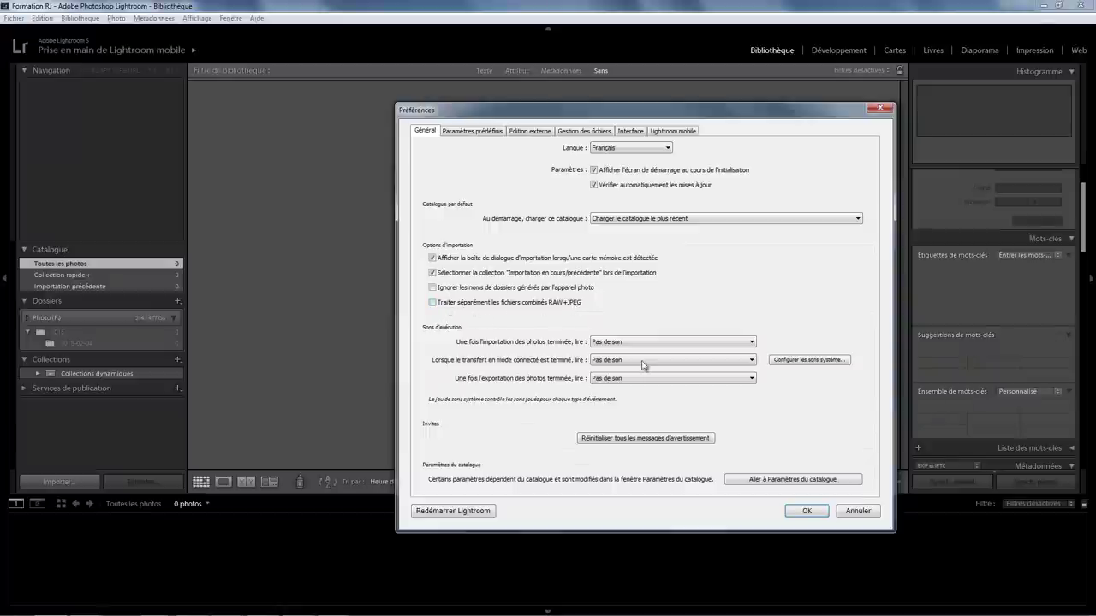
left_click(807, 511)
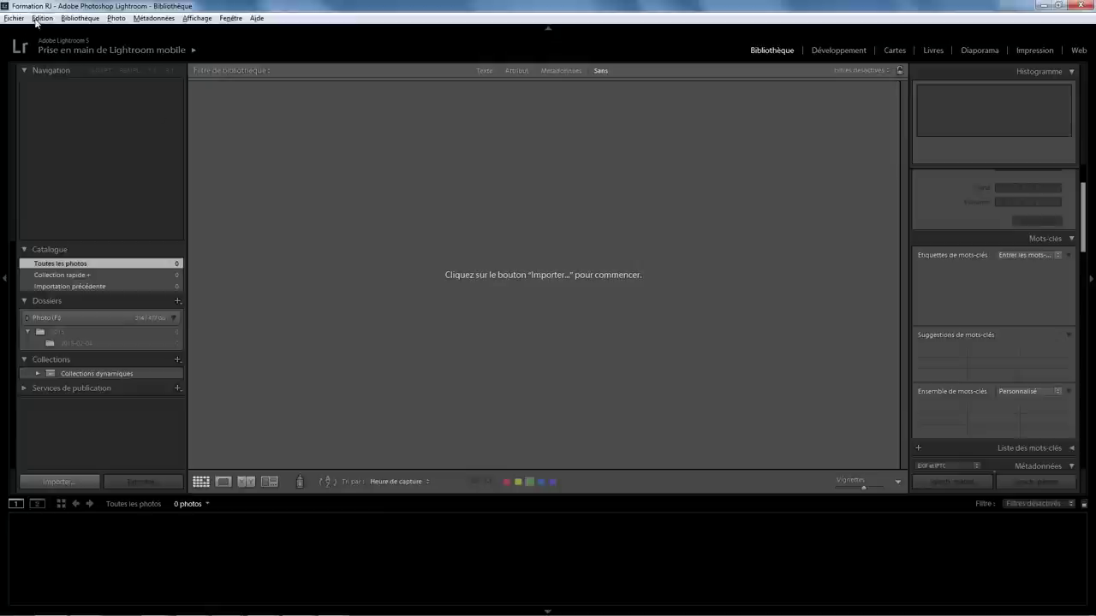
left_click(13, 18)
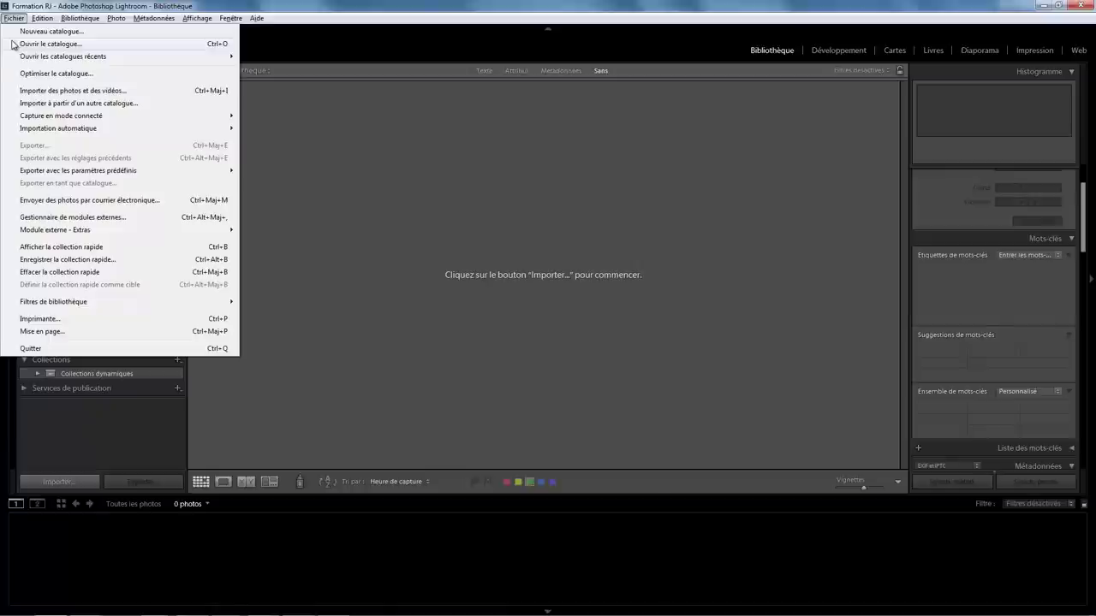
left_click(74, 92)
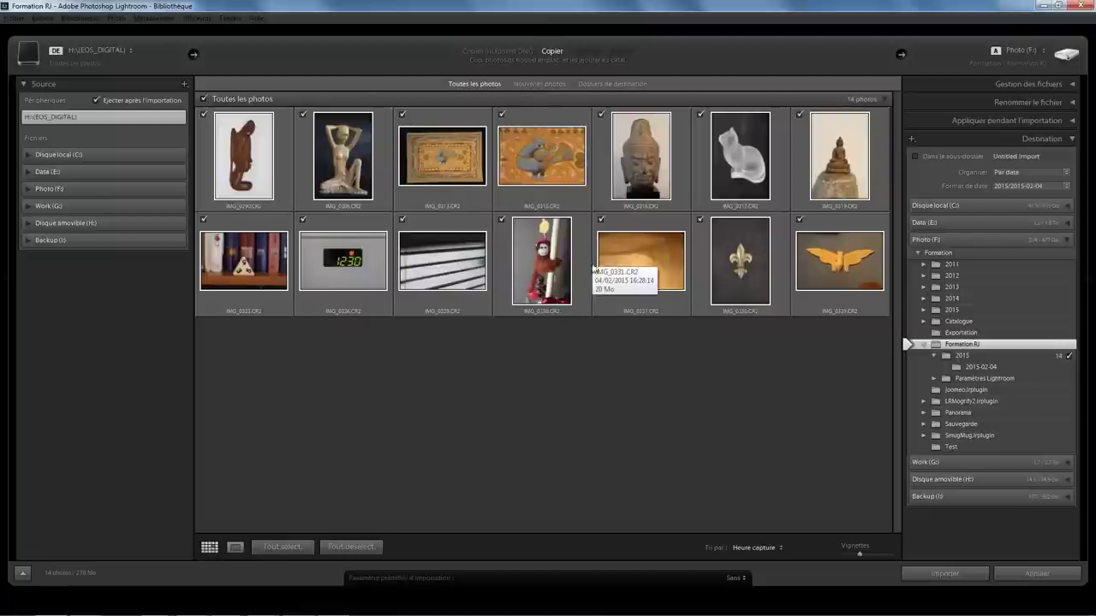
Cancel the pending import and set preferences to treat RAW+JPEG files as separate photos
left_click(1006, 572)
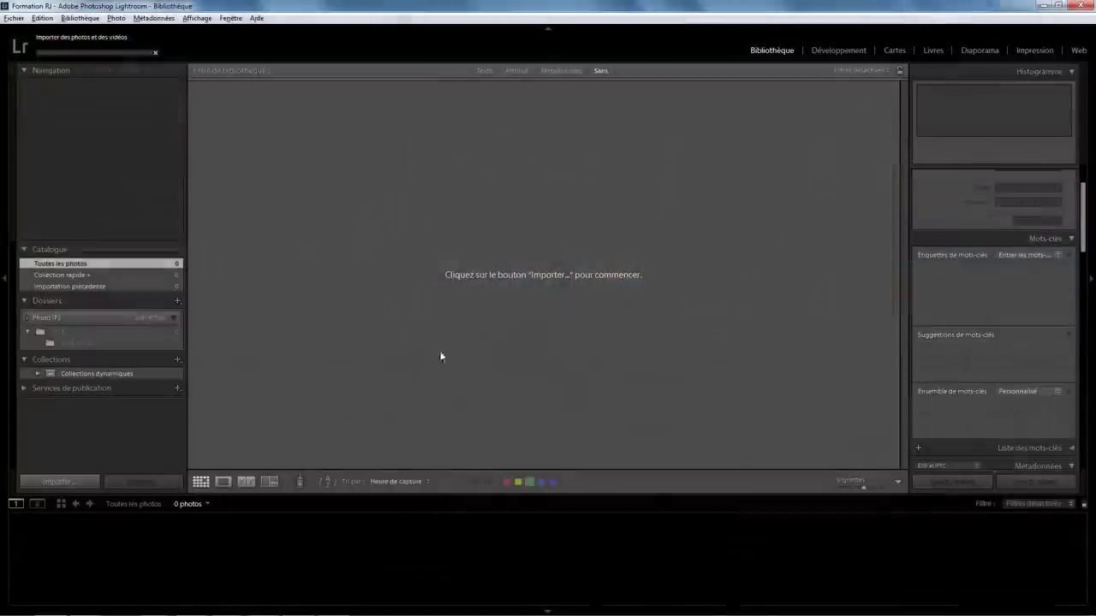
left_click(41, 17)
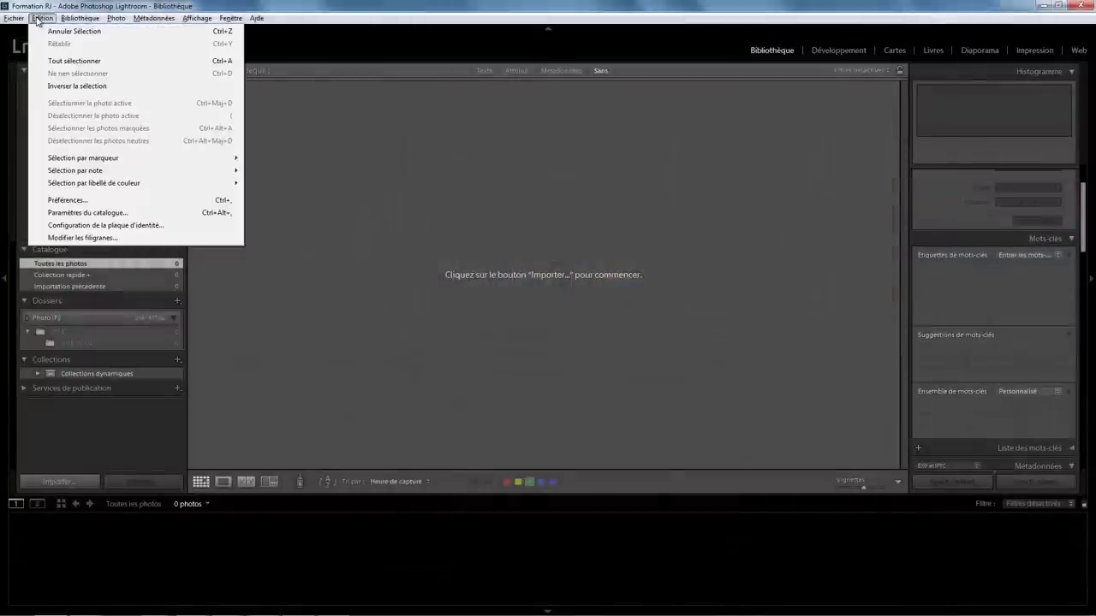
left_click(77, 199)
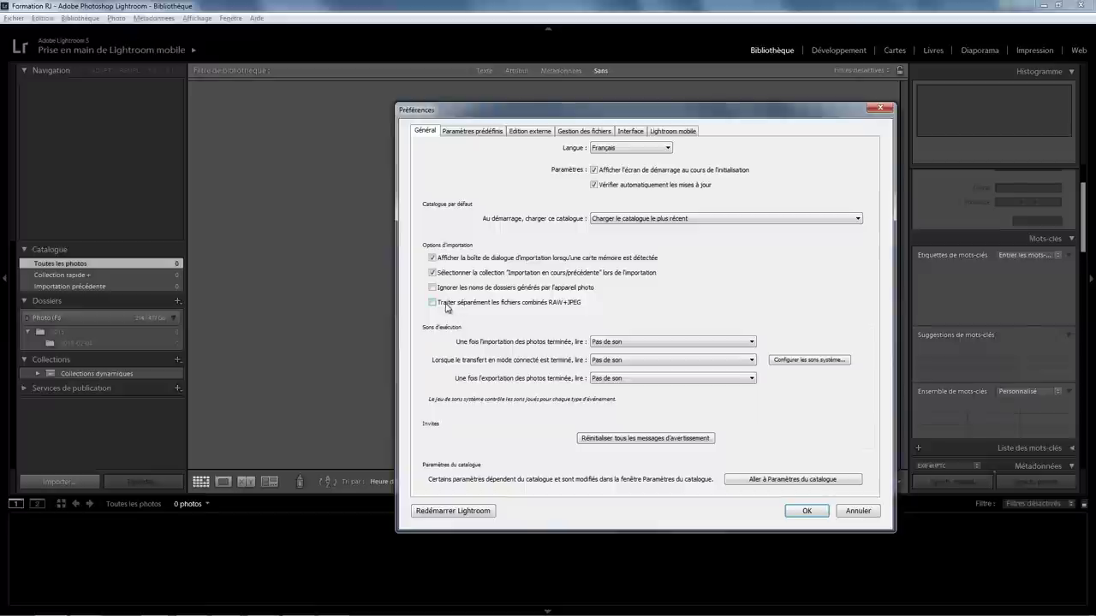
left_click(442, 305)
left_click(807, 511)
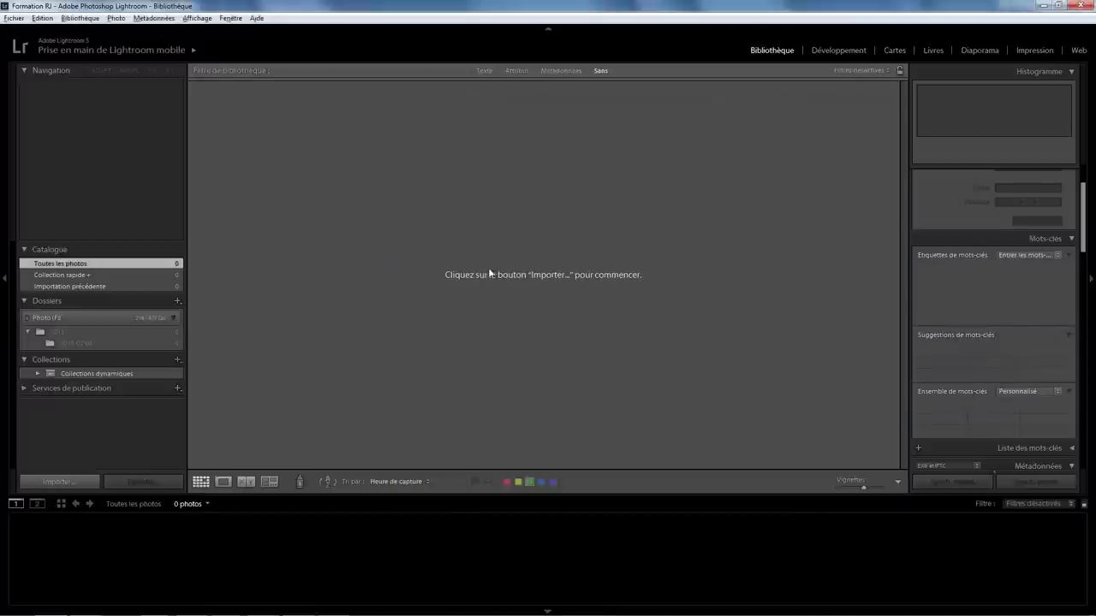
Import all 28 photos into the catalogue
left_click(14, 18)
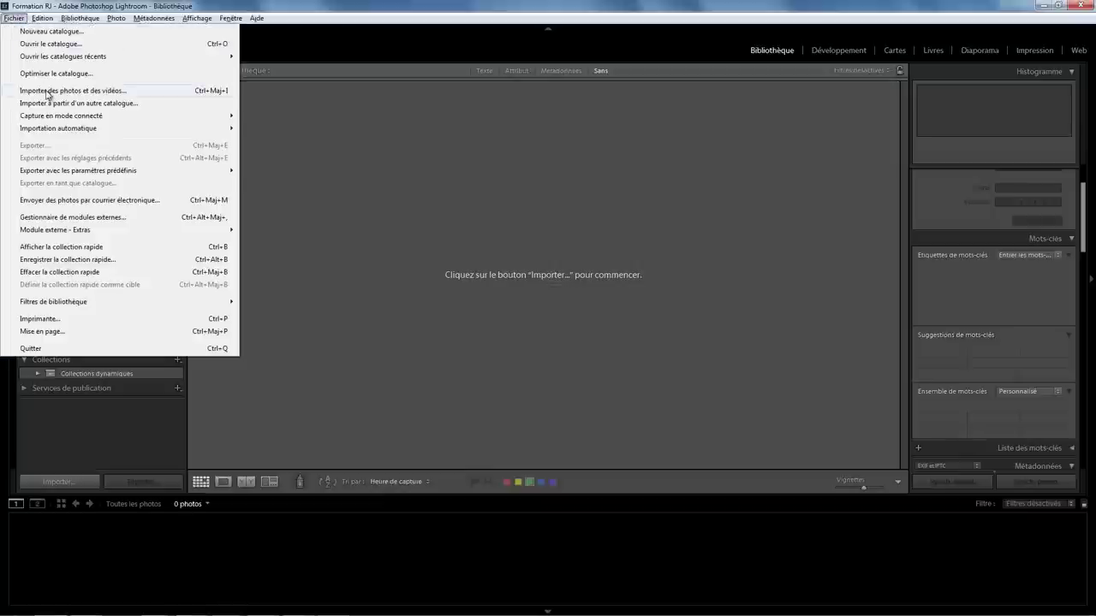
left_click(47, 91)
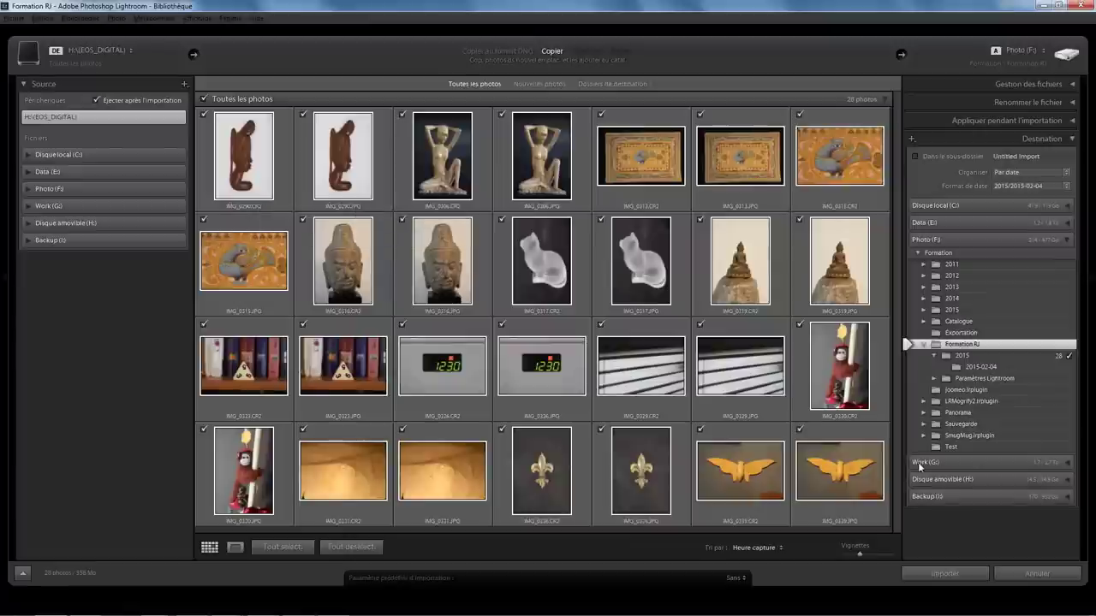
left_click(975, 575)
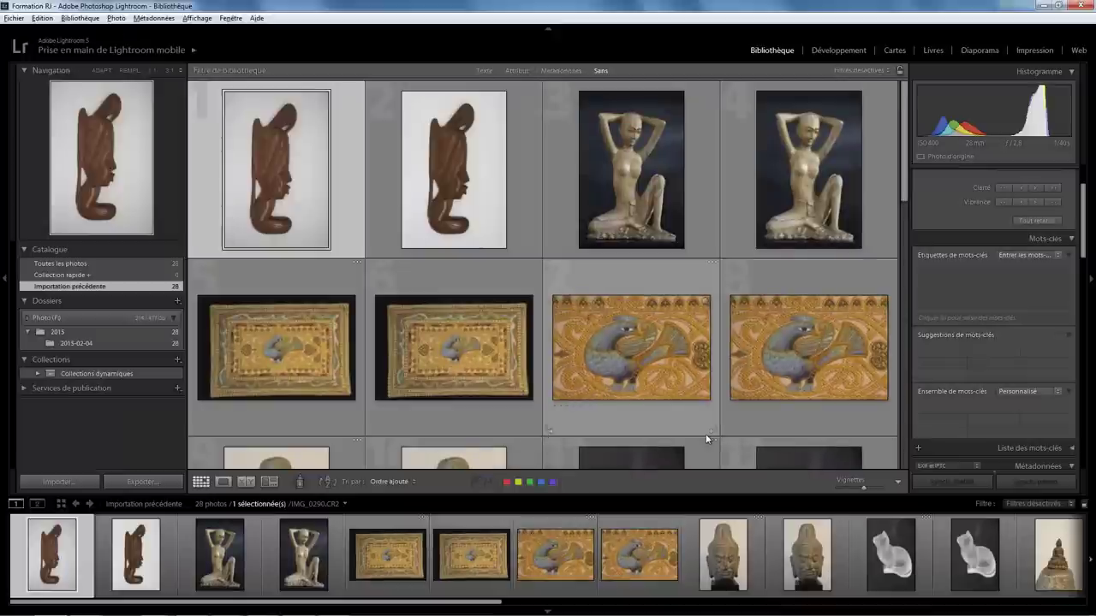
Create a smart collection 'RAW' under Collections dynamiques with rule File Type is Raw
left_click(132, 374)
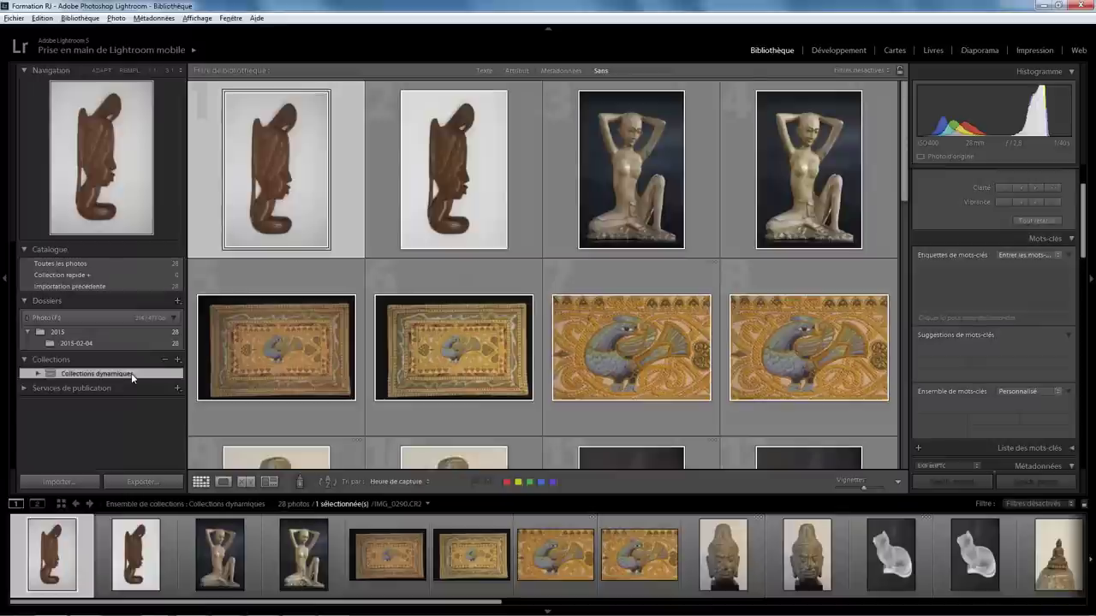
right_click(133, 374)
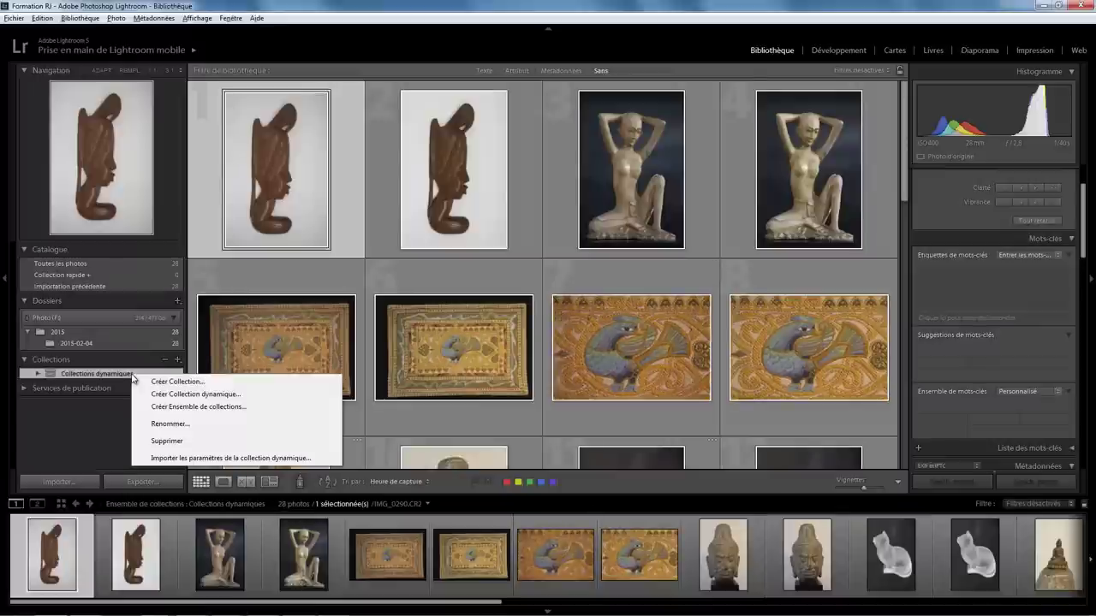
left_click(189, 399)
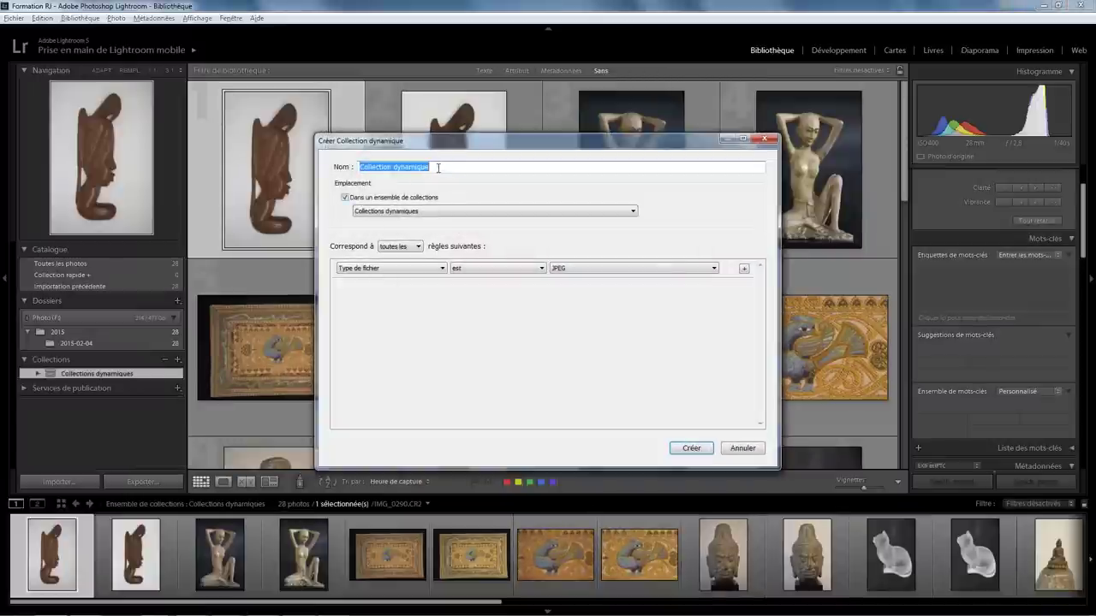
type("RAW")
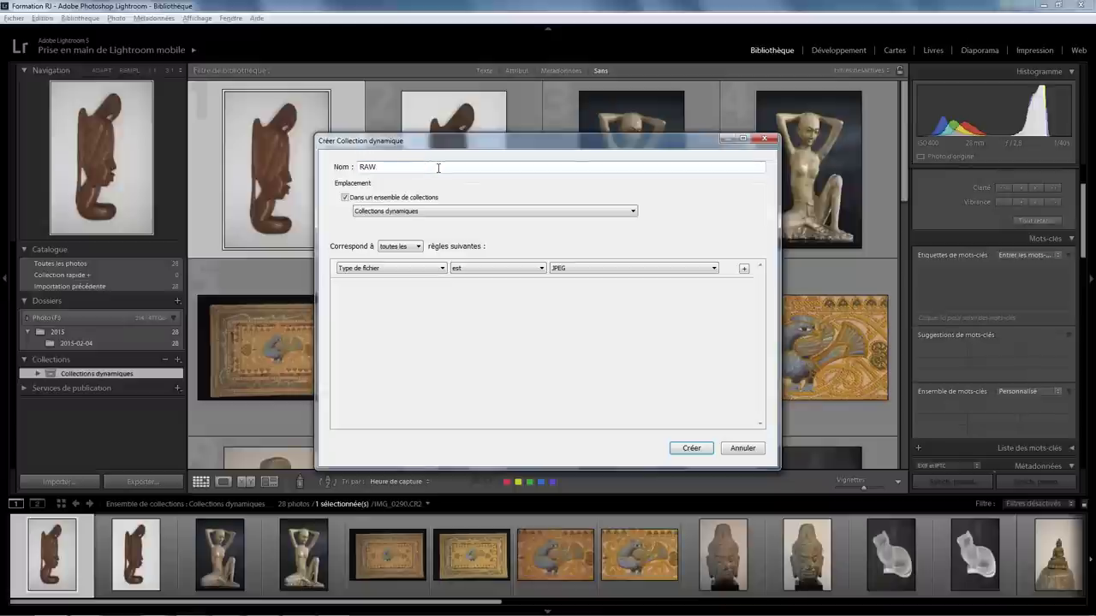
left_click(441, 268)
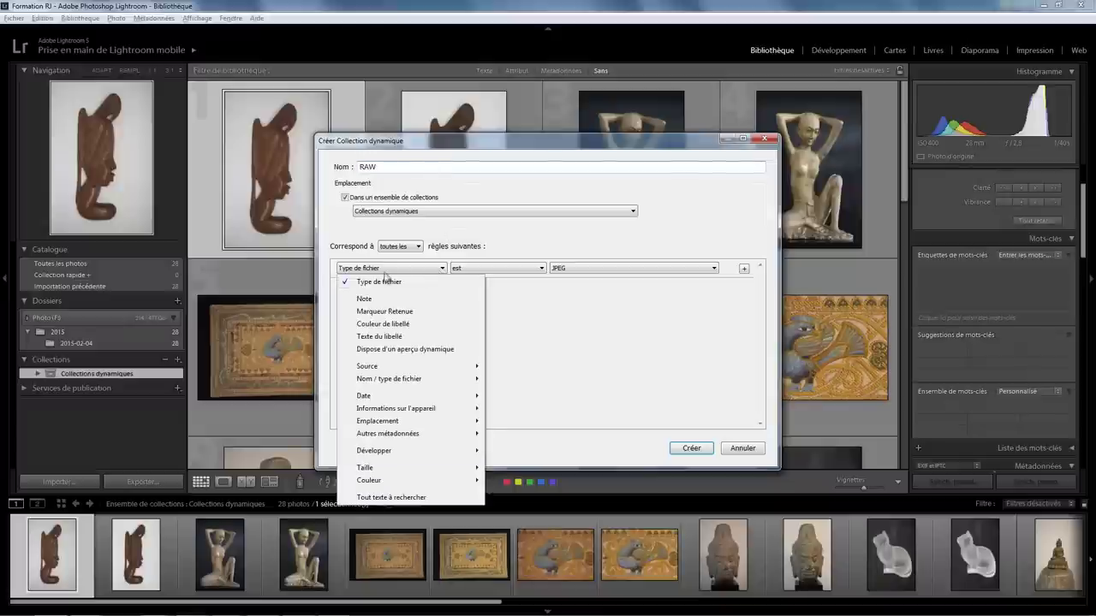
mouse_move(388, 378)
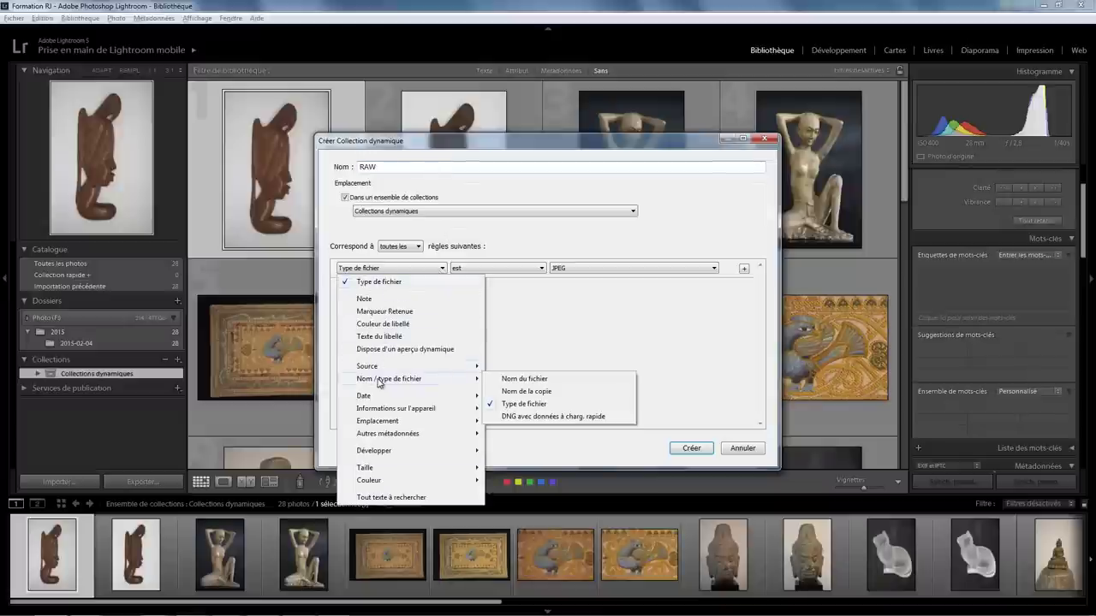
left_click(518, 404)
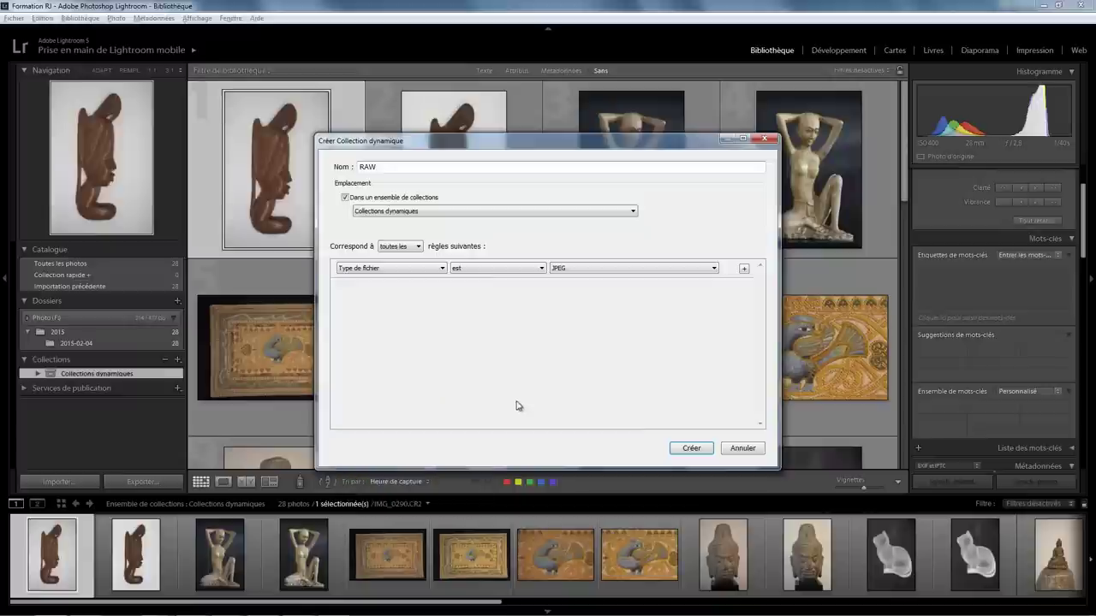
left_click(693, 271)
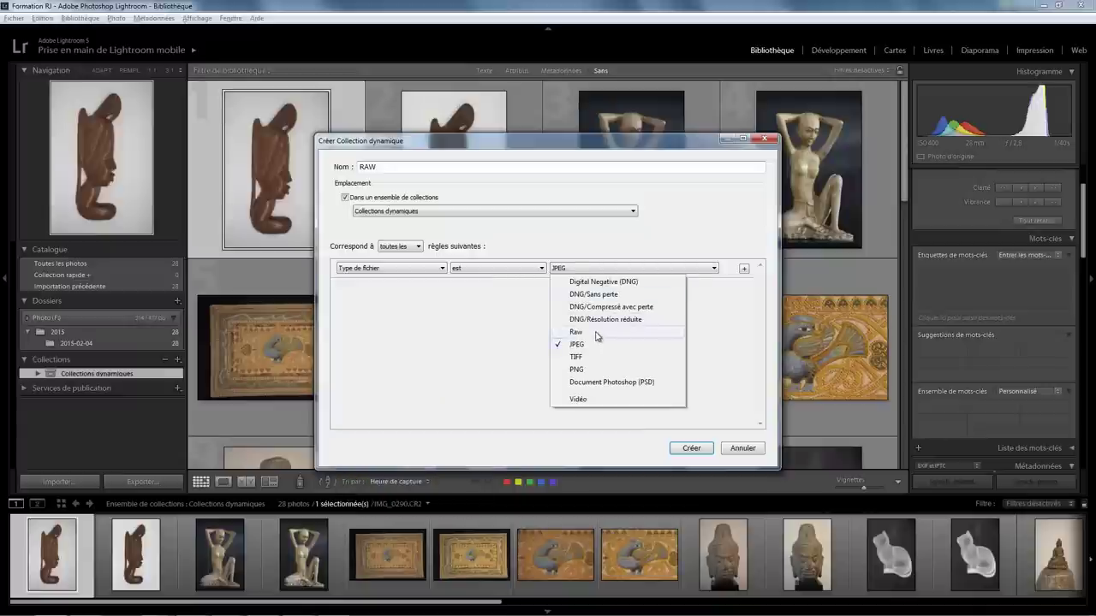
left_click(625, 343)
left_click(691, 448)
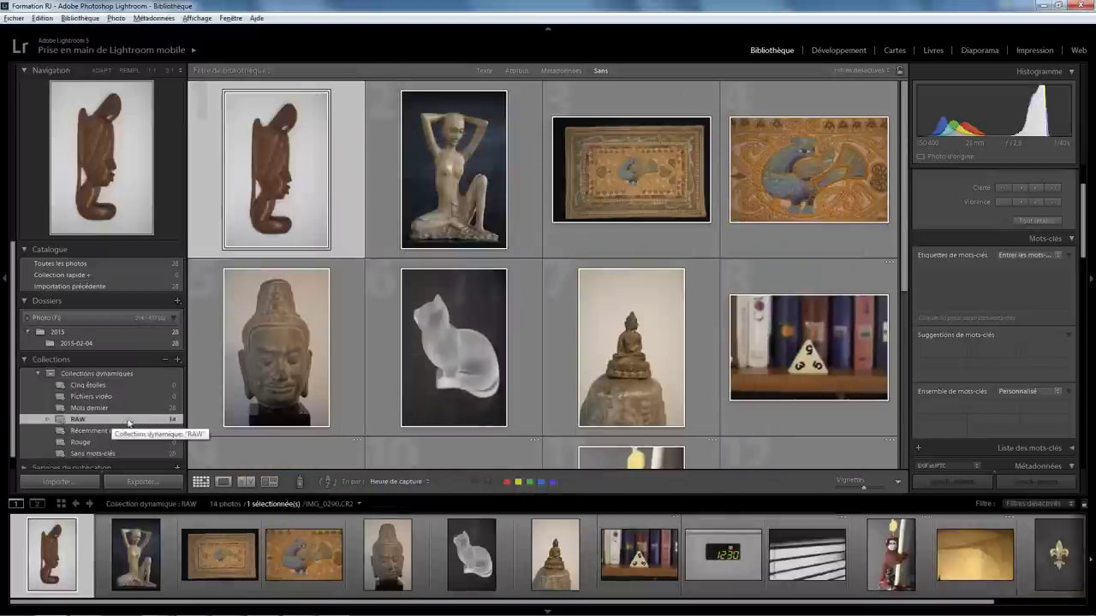
Create a 'JPG' smart collection with the rule File Type is JPEG
left_click(181, 365)
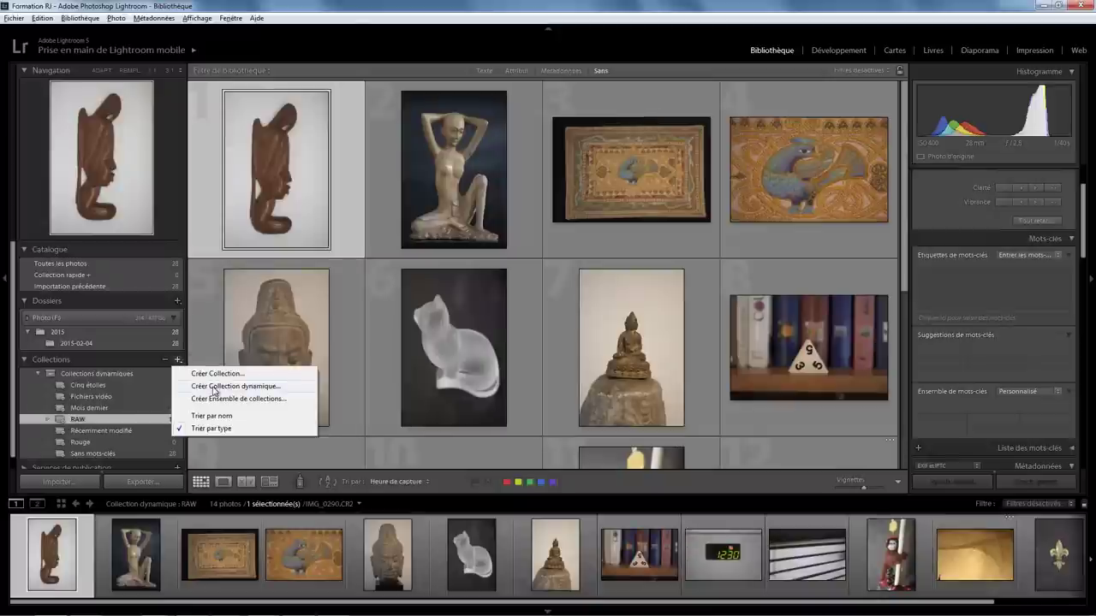
left_click(214, 387)
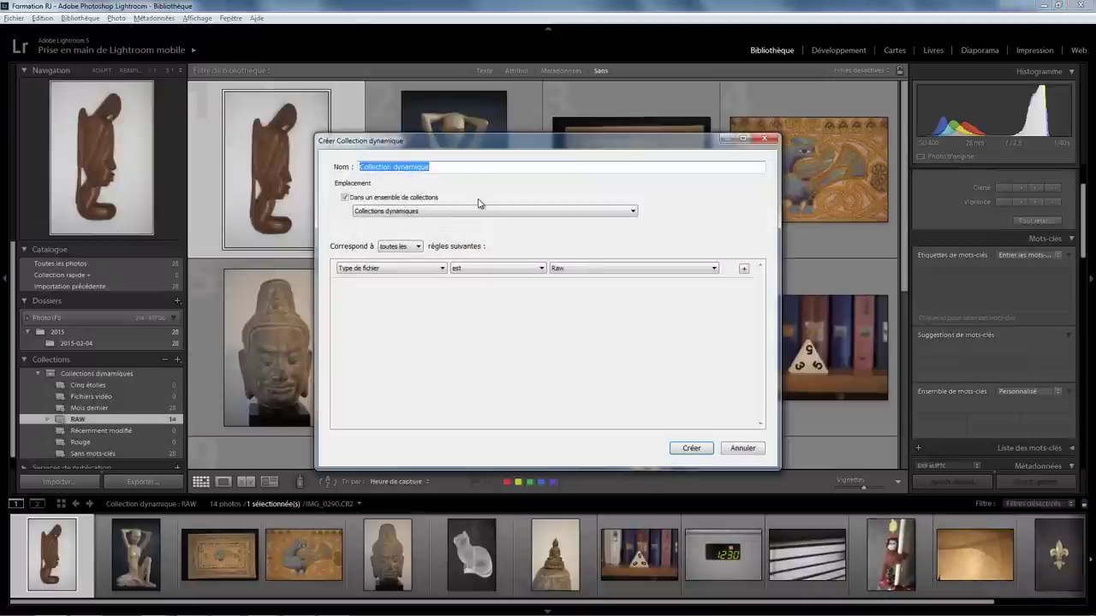
type("JPG")
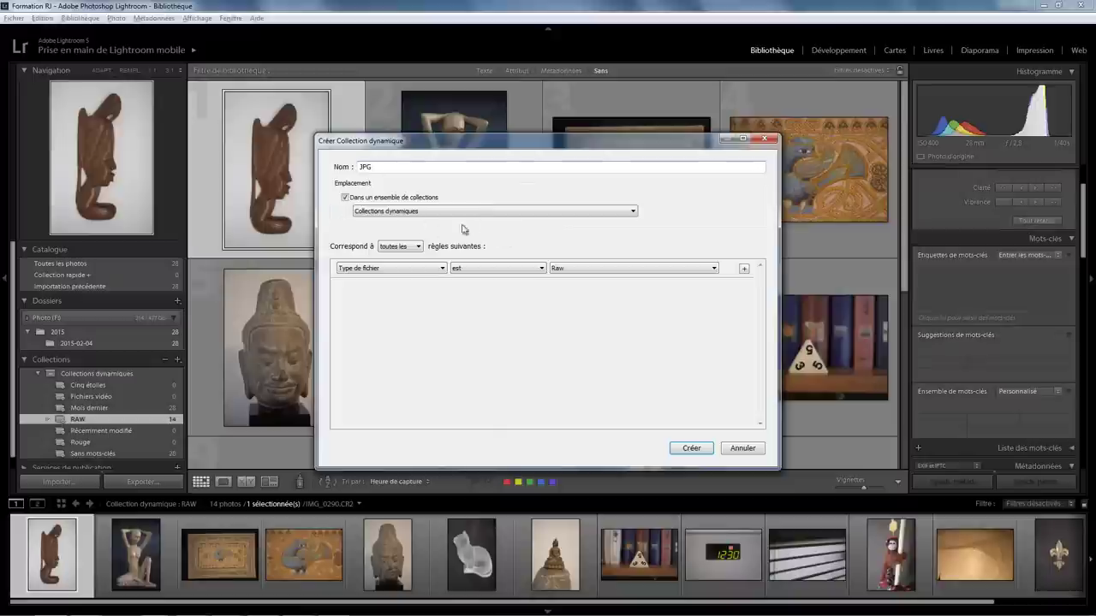
left_click(590, 270)
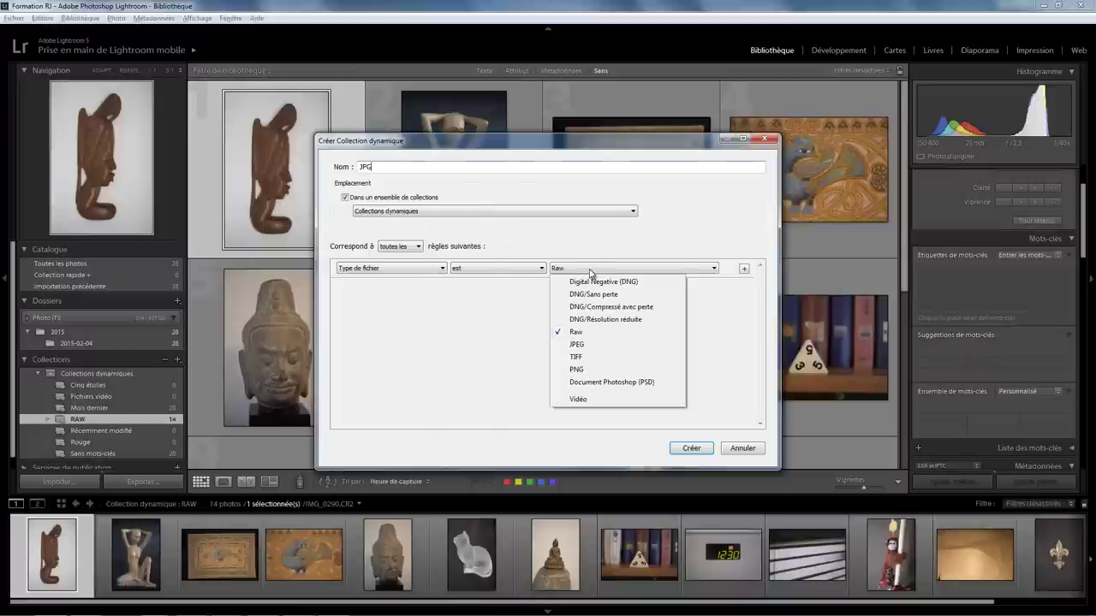
left_click(585, 345)
left_click(691, 448)
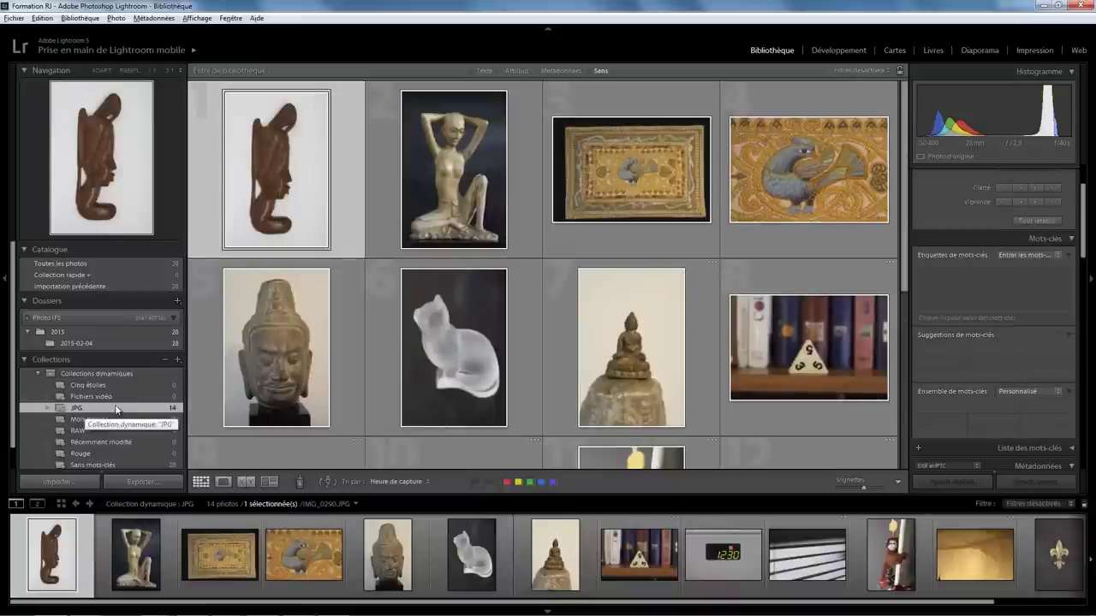
Select all 14 photos in the JPG collection and give them a green label
left_click(91, 429)
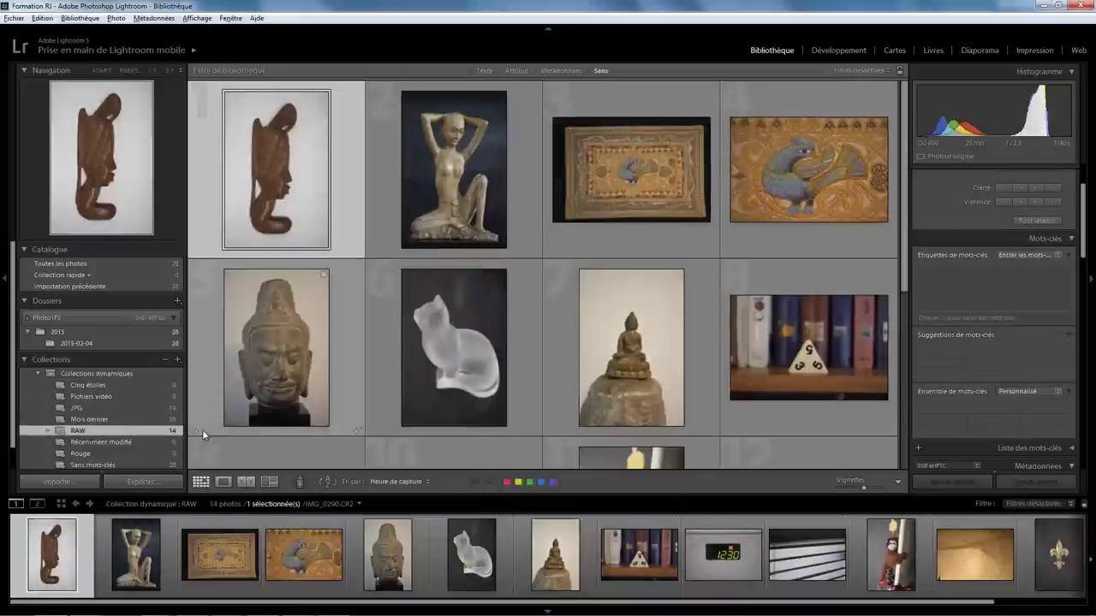
left_click(68, 263)
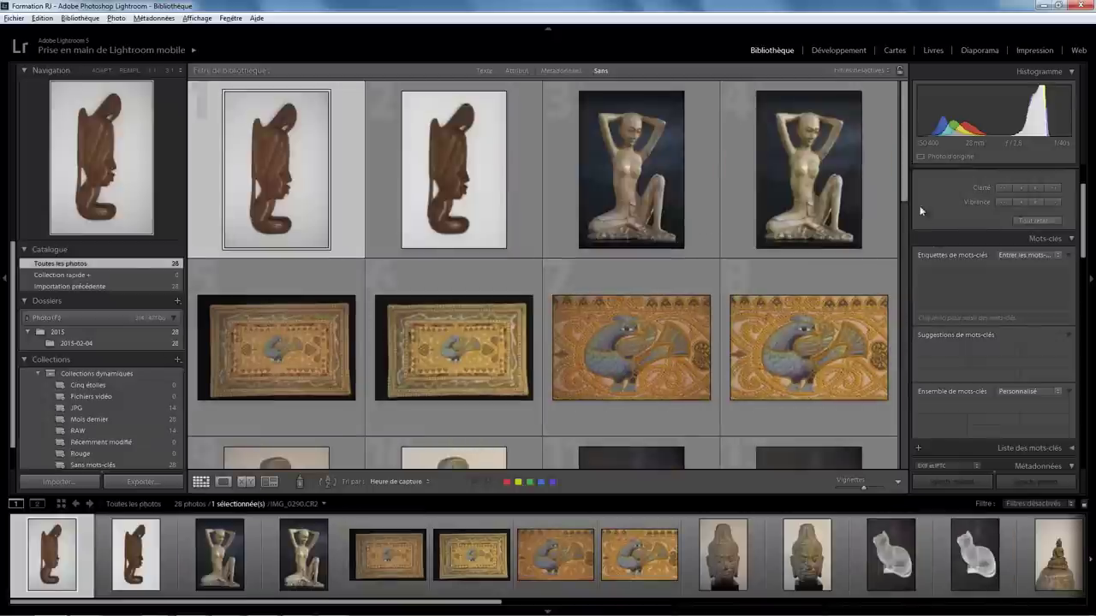
mouse_move(906, 202)
left_mouse_down()
mouse_move(906, 343)
mouse_move(910, 231)
left_mouse_up()
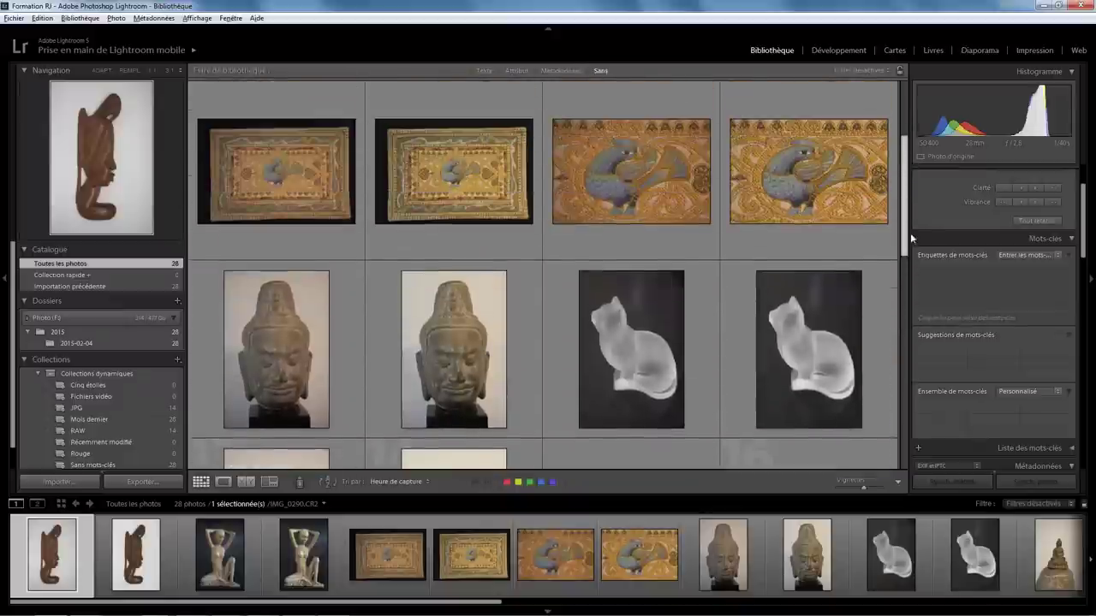
left_click(115, 409)
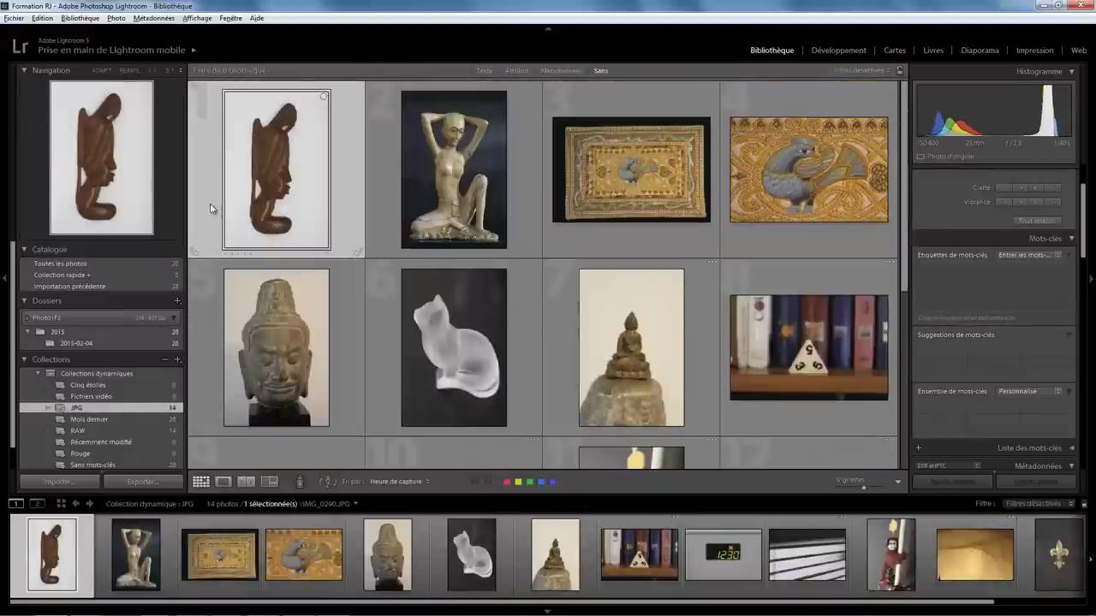
left_click_drag(905, 267, 905, 452)
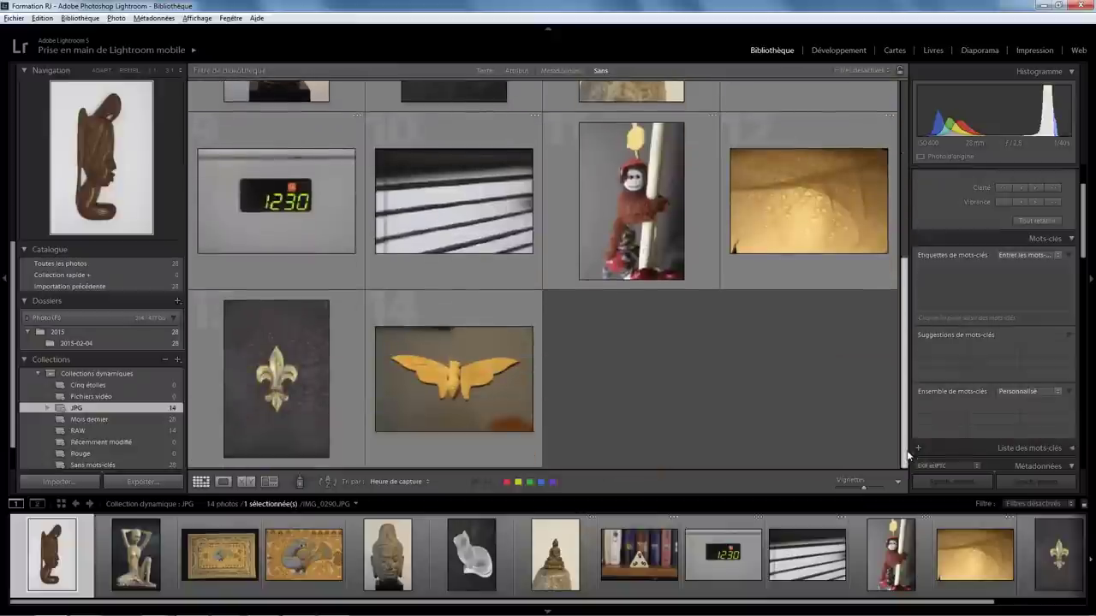
key("ctrl+a")
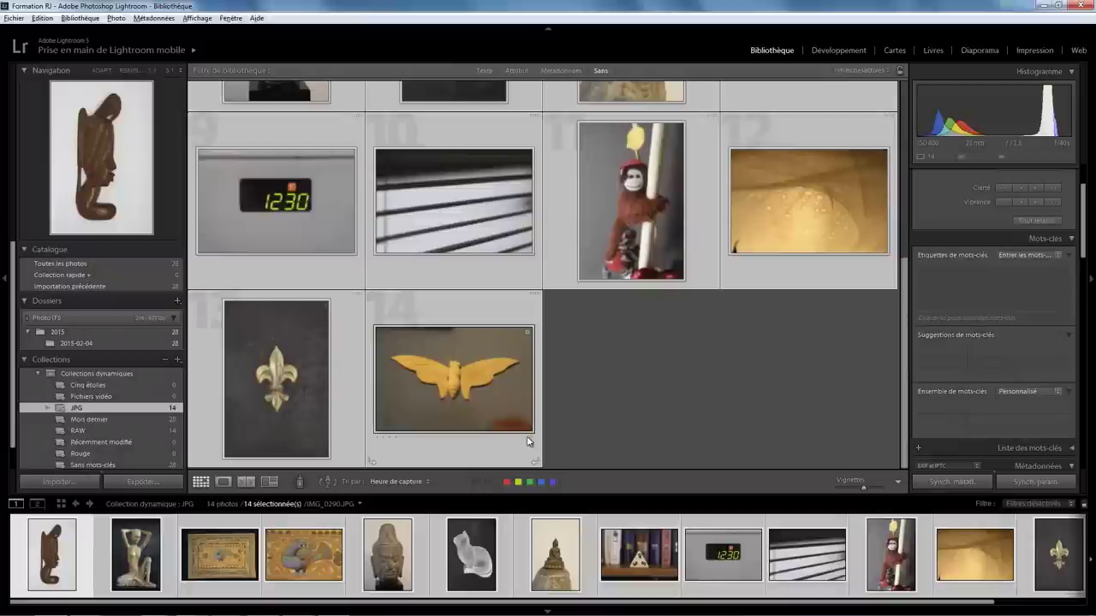
left_click(530, 483)
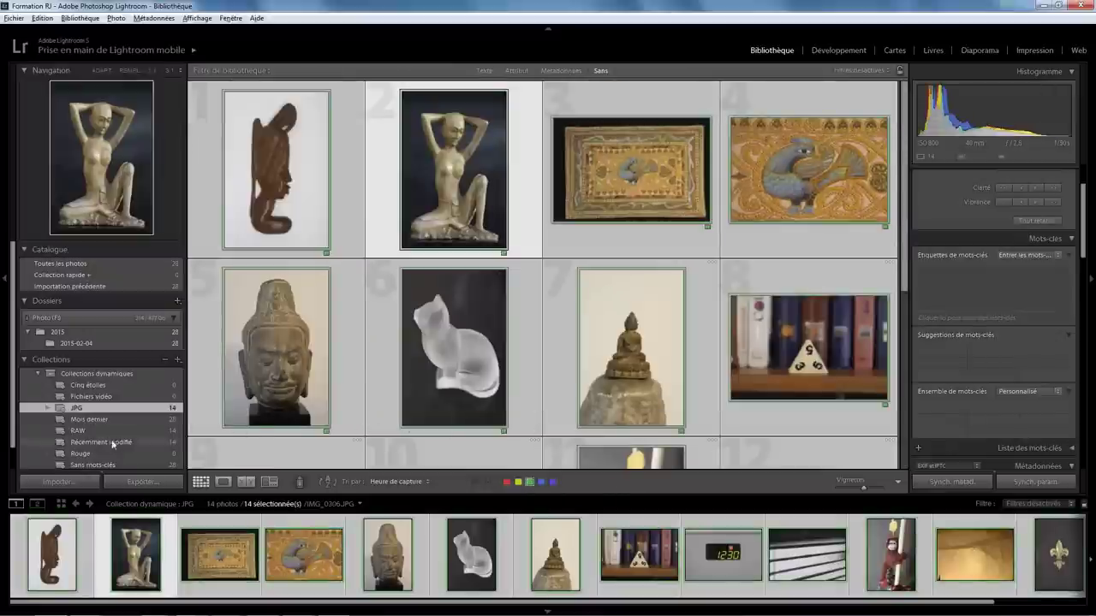
Give all 14 photos in the RAW collection a red label, then select the cat photo
left_click(91, 431)
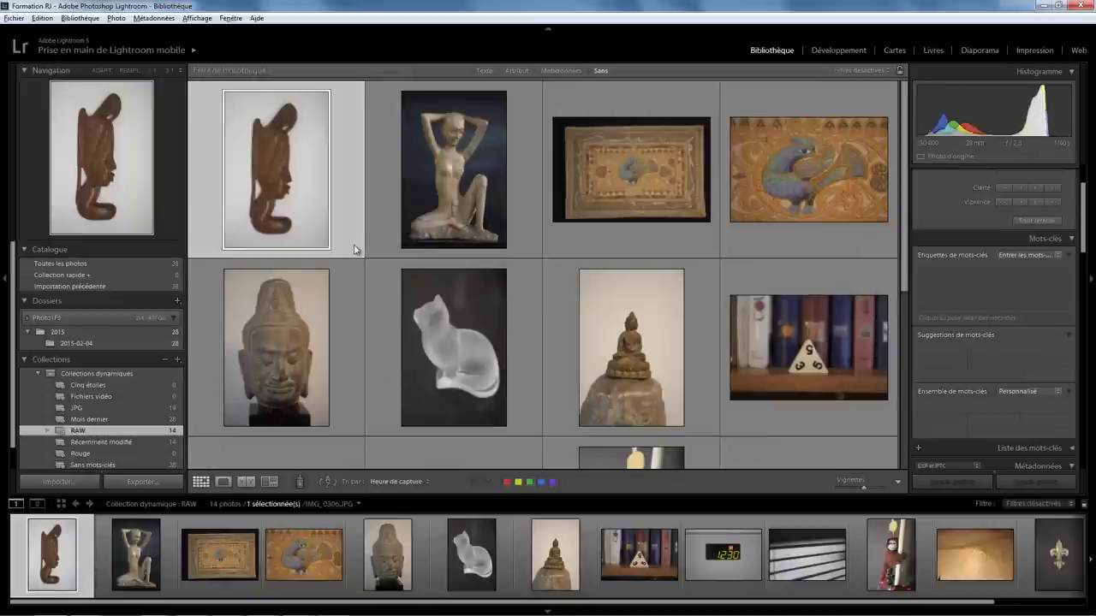
left_click_drag(904, 240, 874, 446)
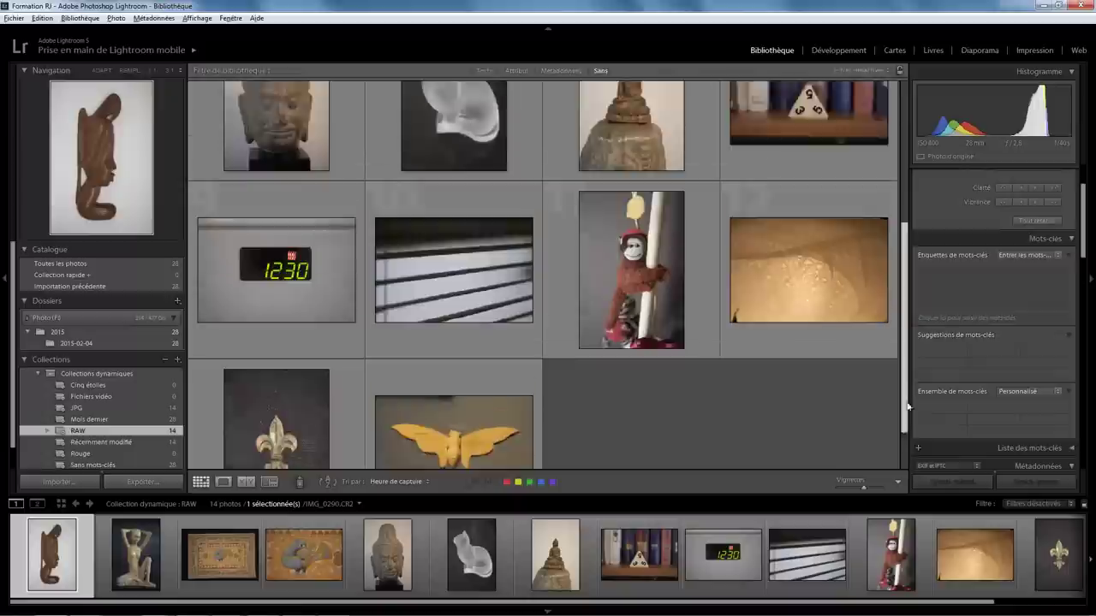
key("ctrl+a")
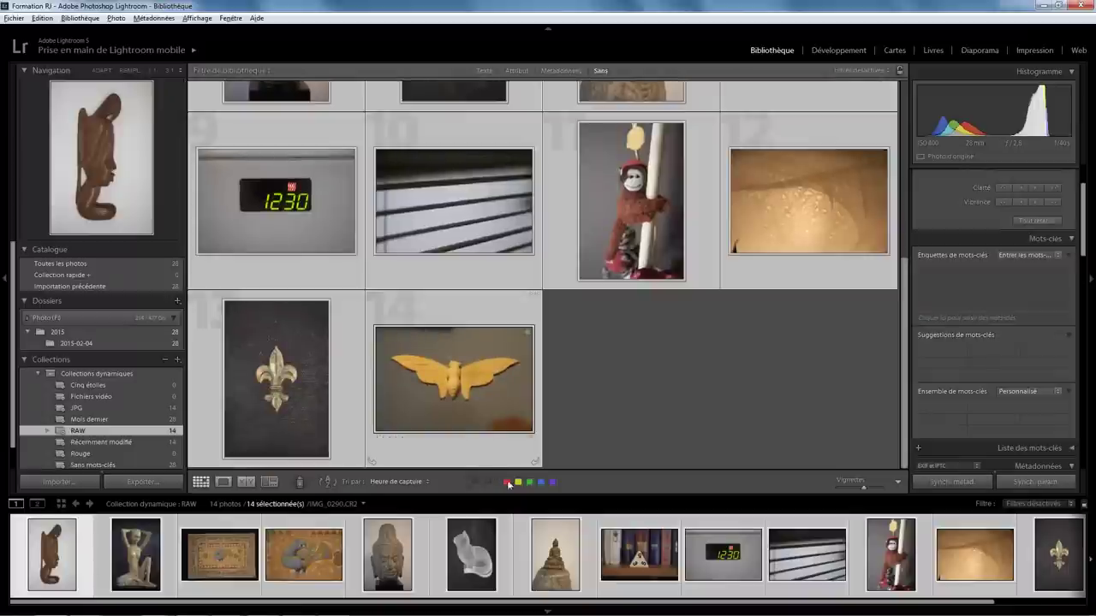
left_click(507, 480)
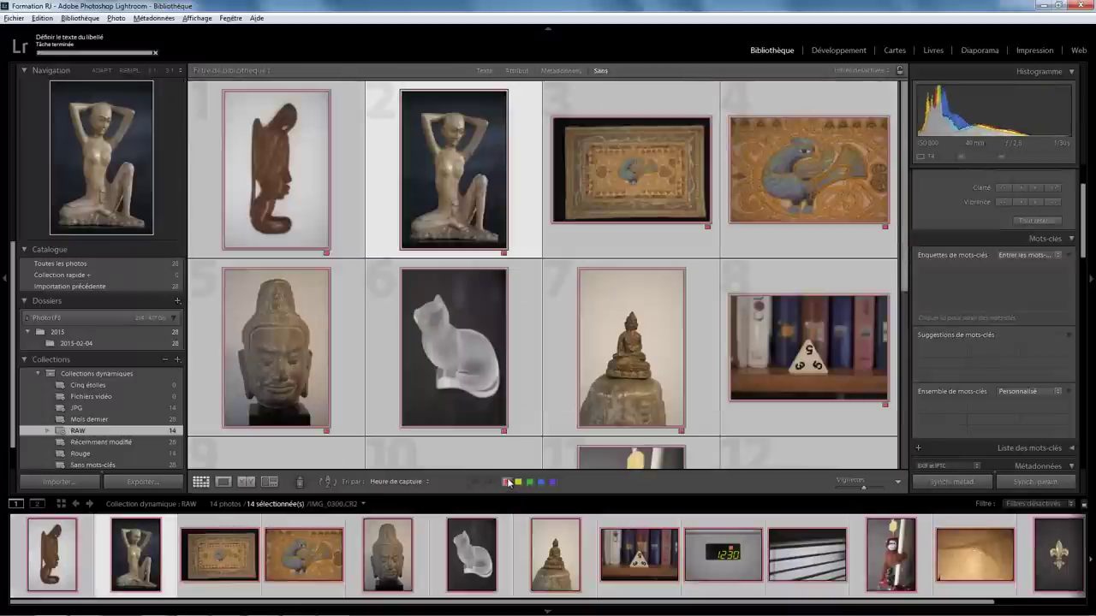
left_click(407, 394)
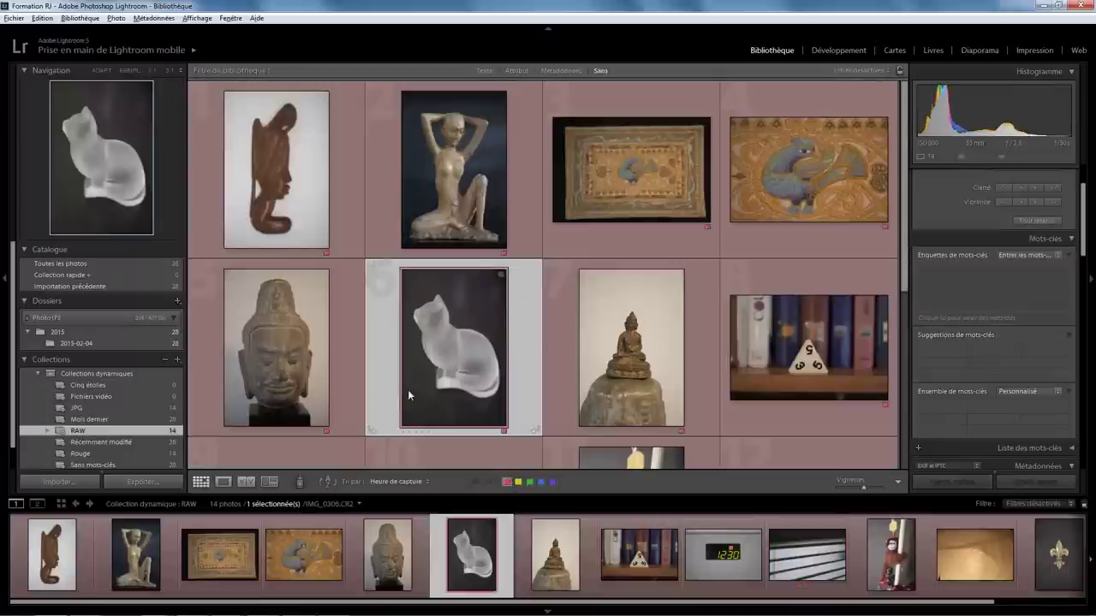
Show all 28 catalogue photos and bring up the Photo > Empilement commands
left_click(84, 265)
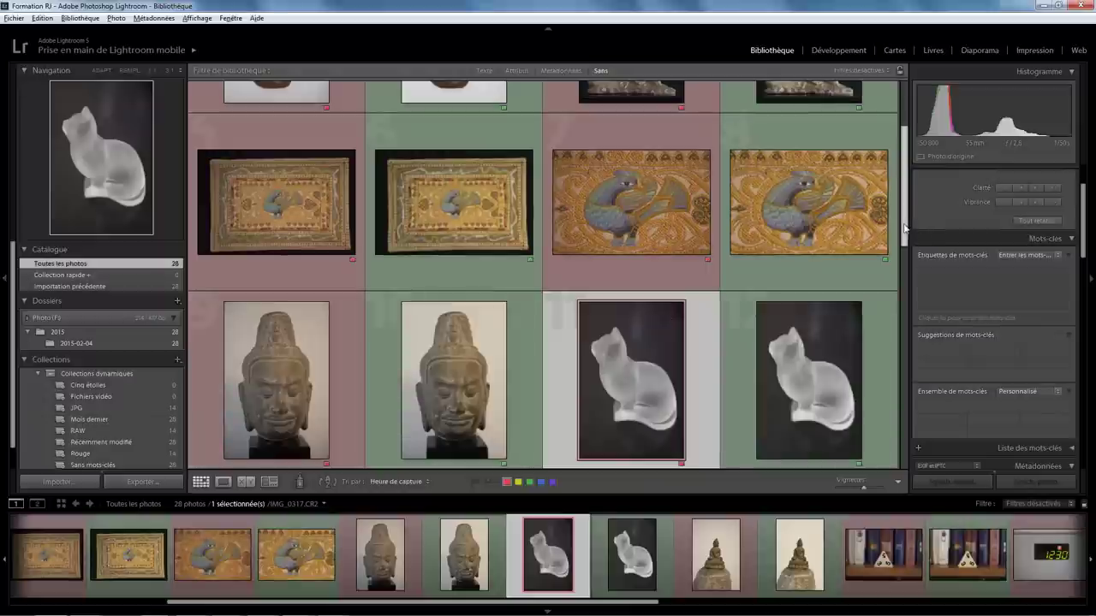
scroll(905, 228, "up", 2)
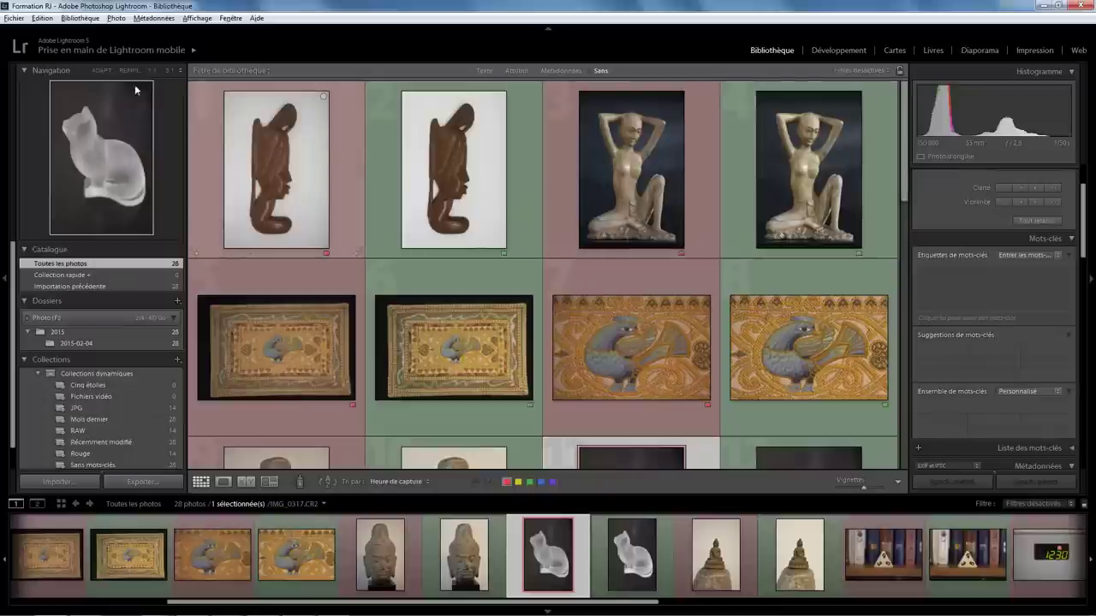
left_click(115, 21)
mouse_move(142, 120)
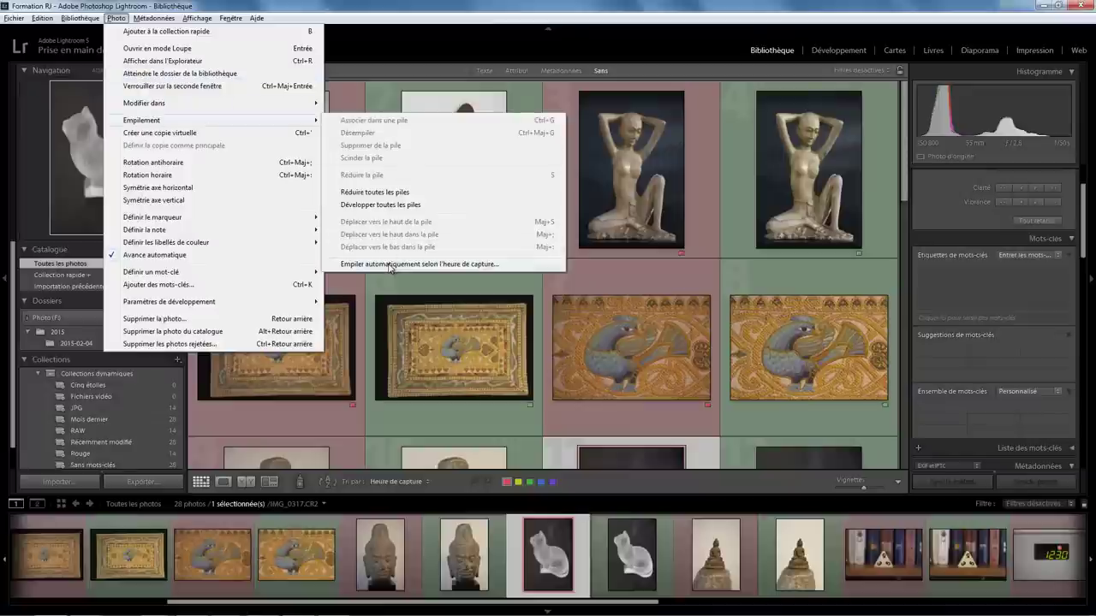
Auto-stack the photos by capture time with a 0:00:00 interval into 14 RAW+JPEG pairs
left_click(389, 265)
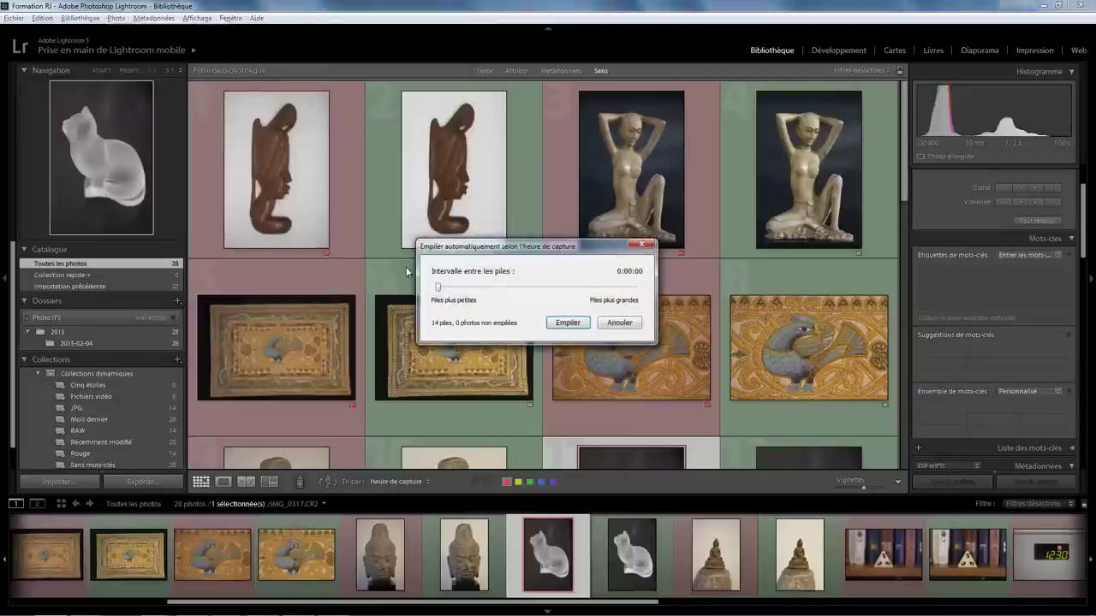
mouse_move(438, 290)
left_mouse_down()
mouse_move(572, 290)
mouse_move(437, 289)
left_mouse_up()
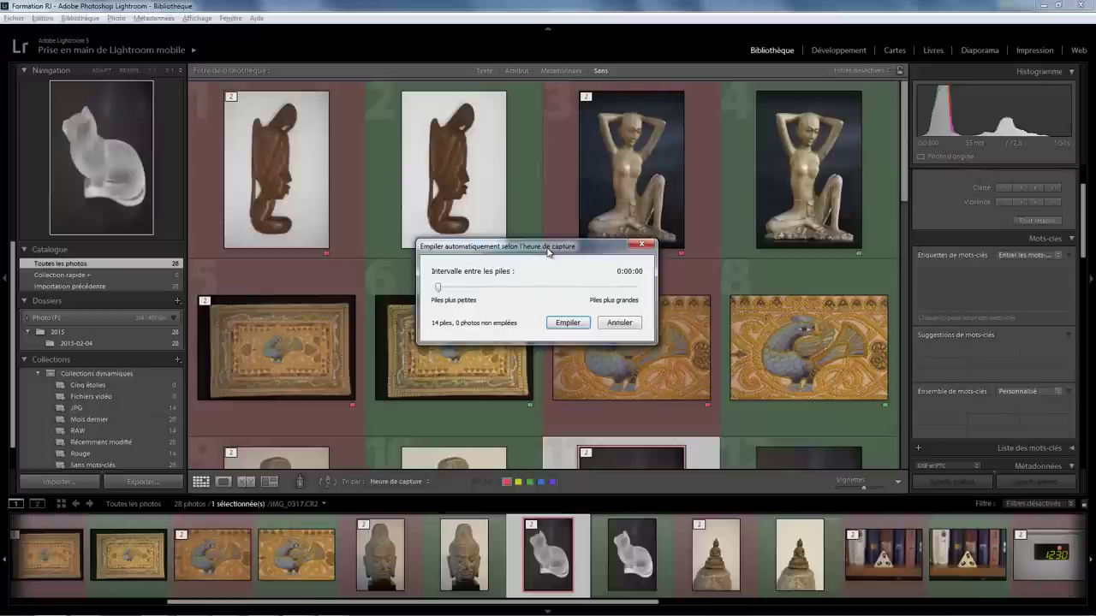
left_click(567, 321)
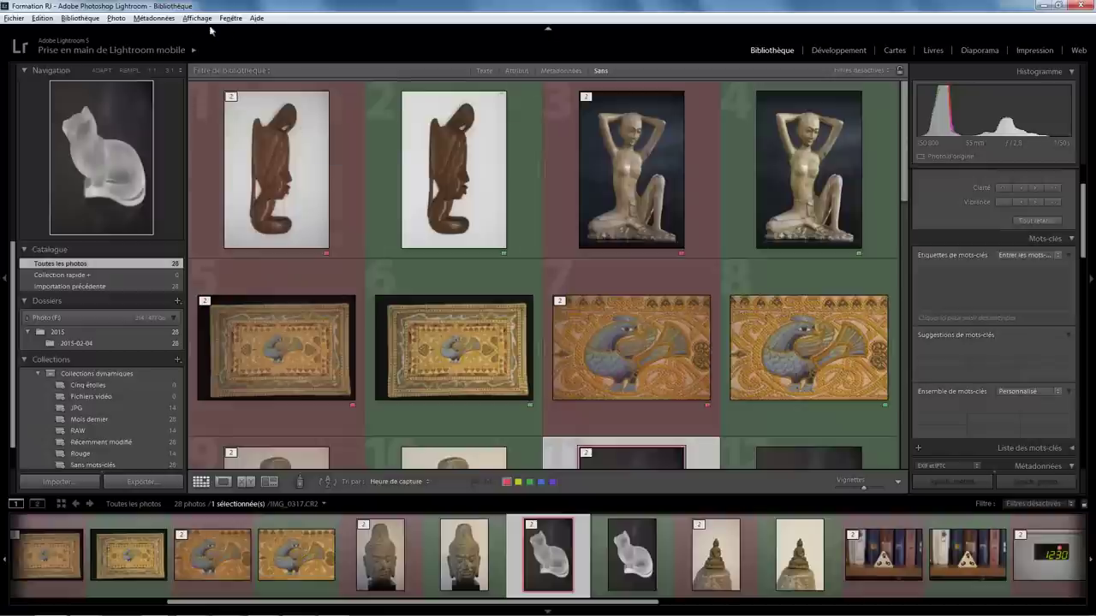
left_click(114, 19)
mouse_move(143, 120)
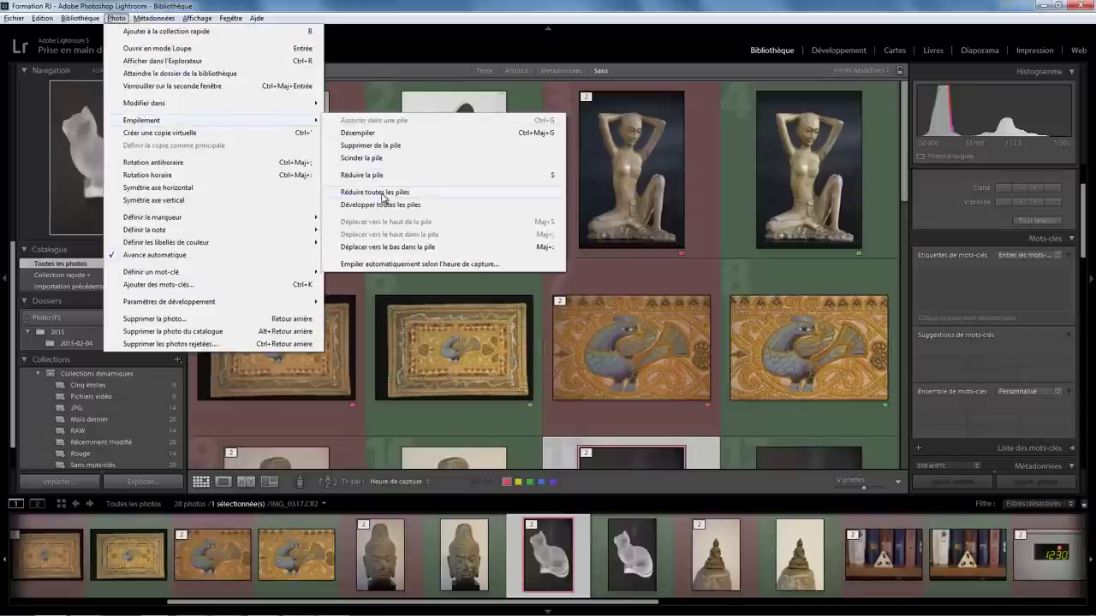
Collapse all stacks and make a virtual copy of the moth photo
left_click(383, 193)
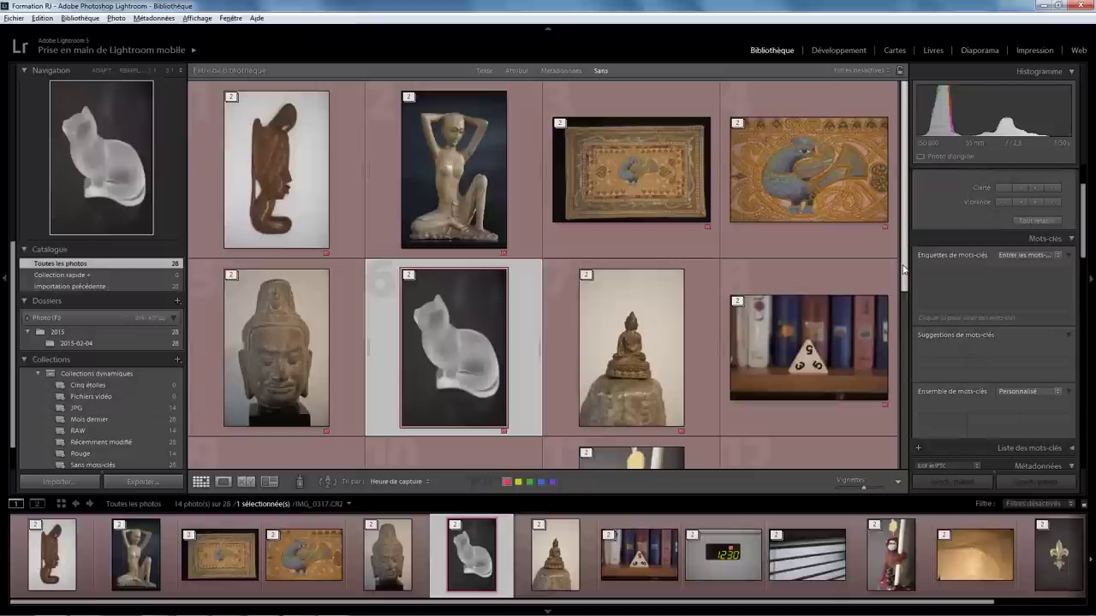
left_click_drag(904, 270, 891, 452)
left_click(697, 397)
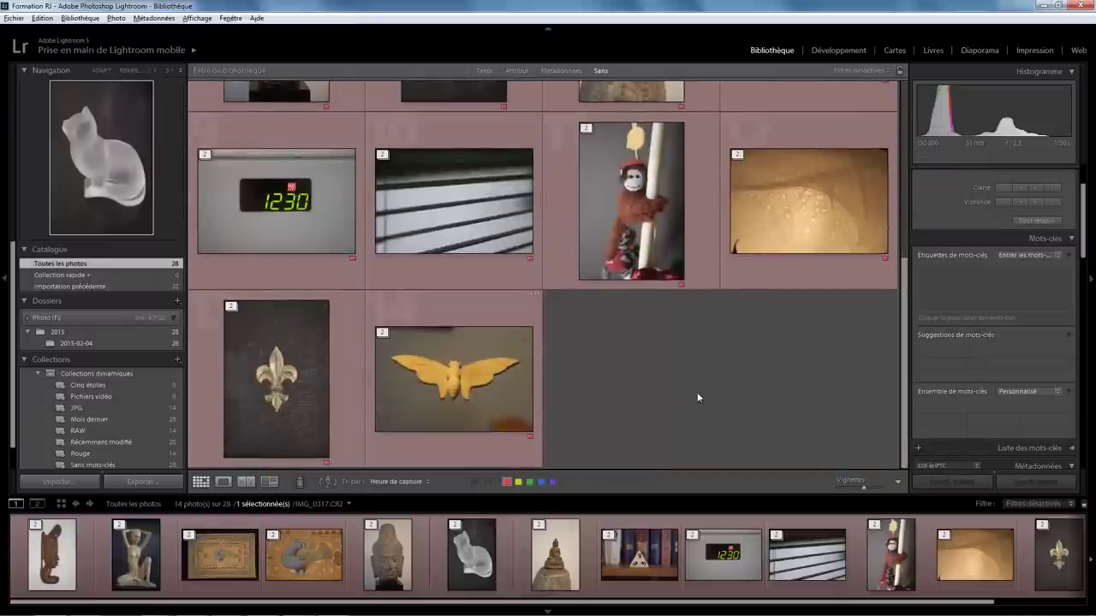
left_click(403, 346)
key("ctrl+apostrophe")
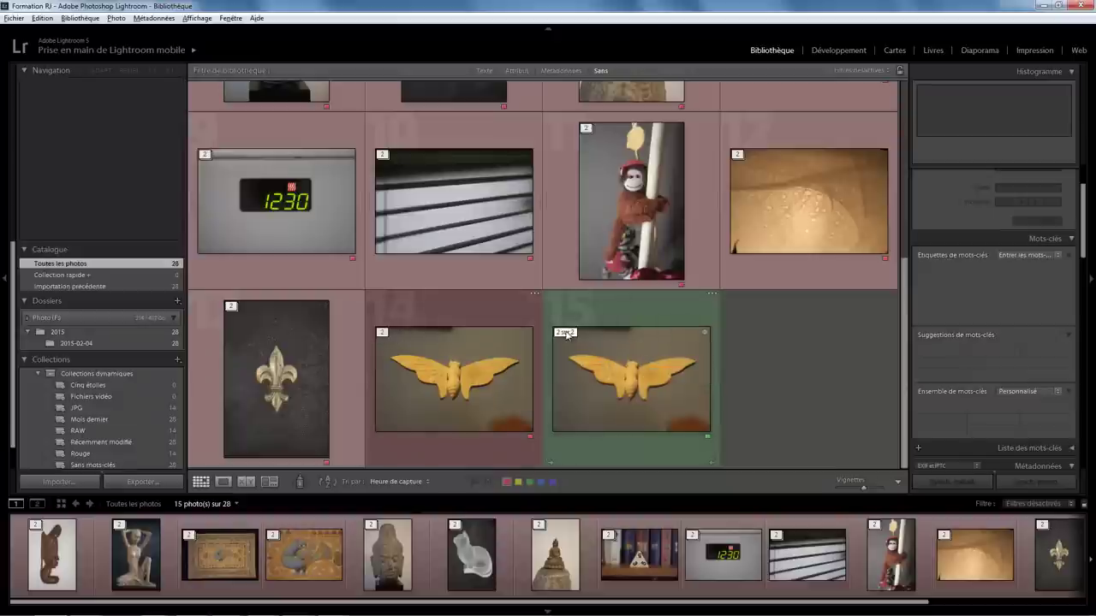
key("Left")
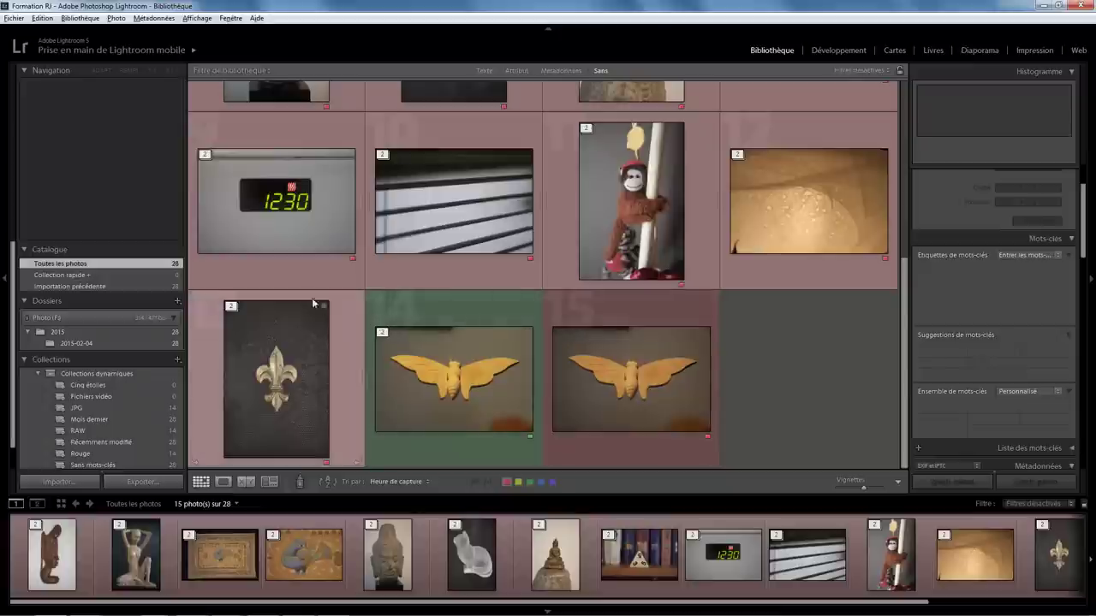
Expand the fleur-de-lis stack and move the selected photo to the top of it
left_click(231, 306)
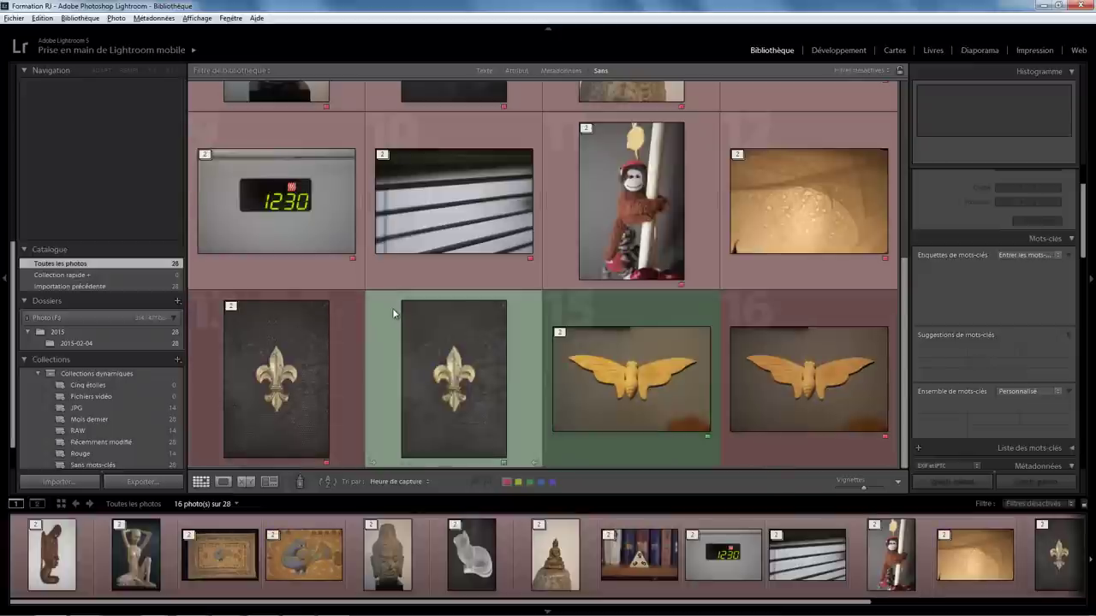
key("shift+s")
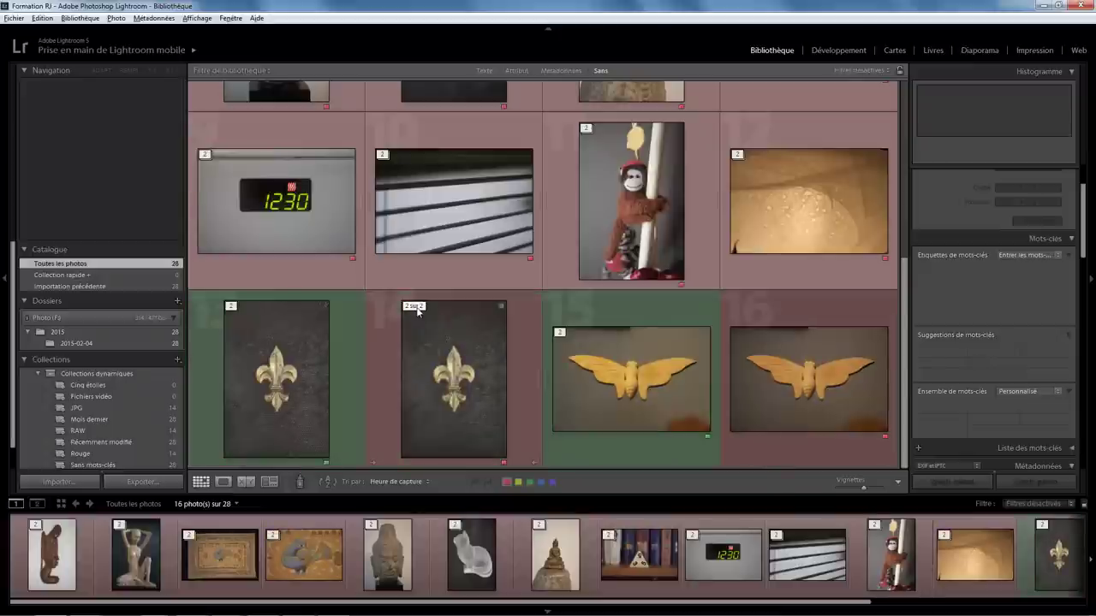
scroll(577, 346, "up", 3)
scroll(577, 342, "up", 1)
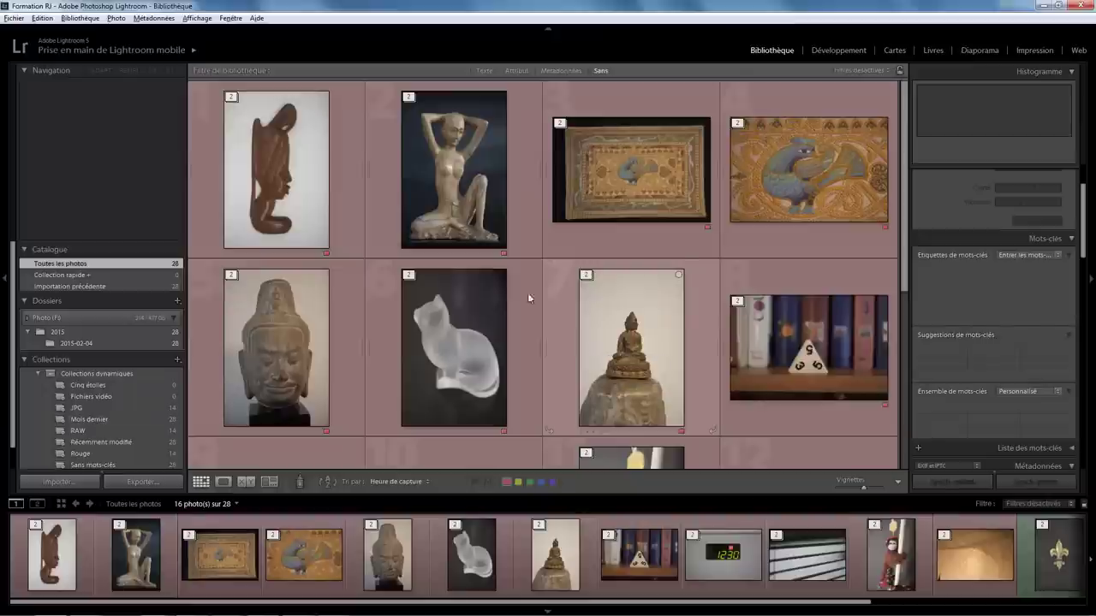
Open the seated-figure photo in Loupe view and then in the Develop module
left_click(532, 209)
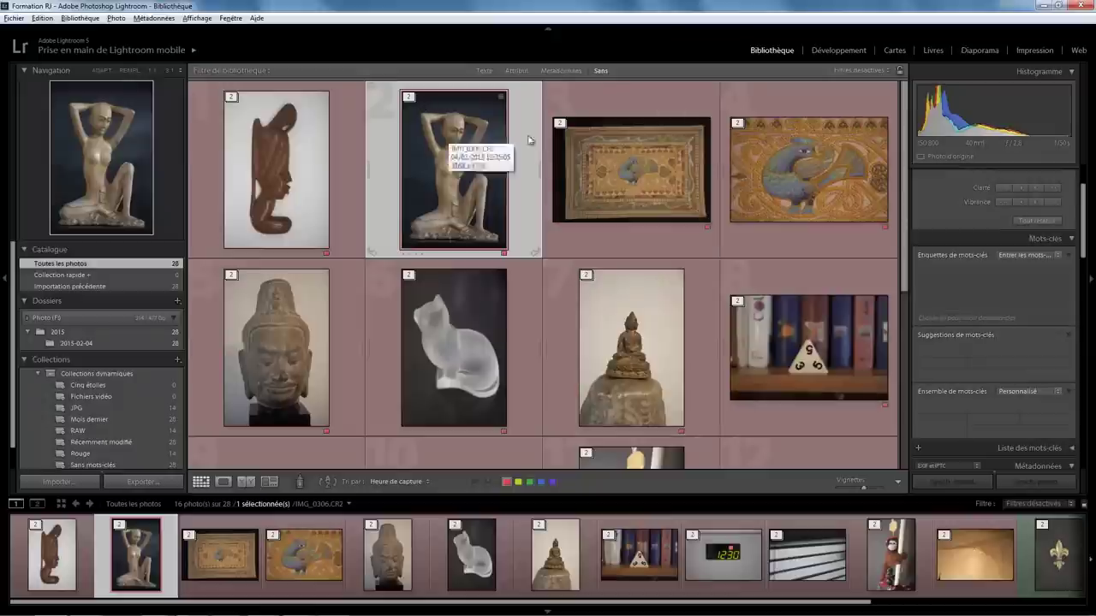
left_click(224, 482)
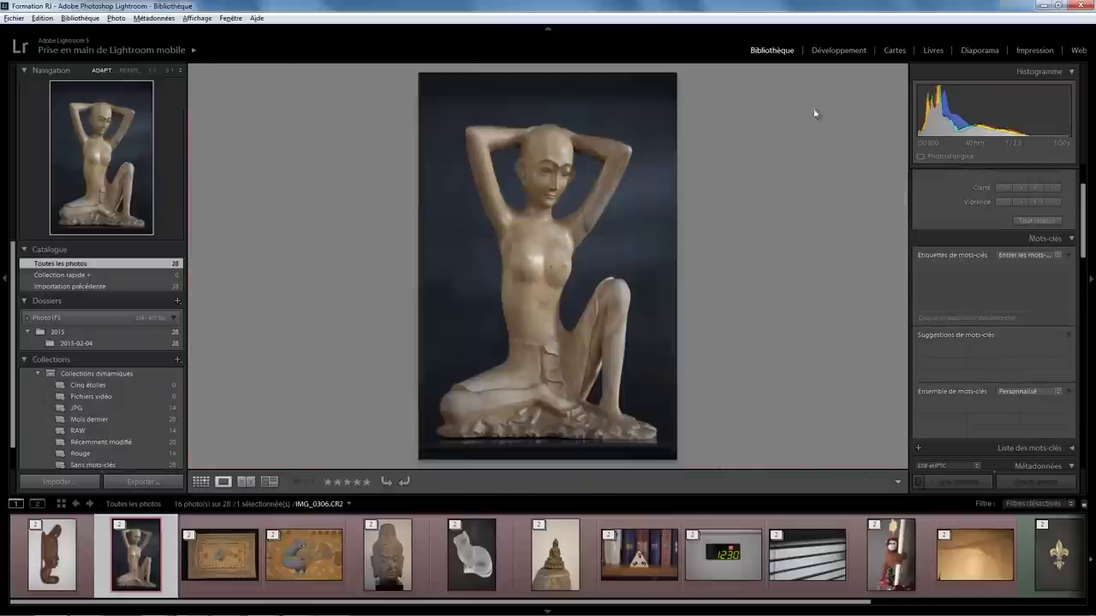
left_click(835, 49)
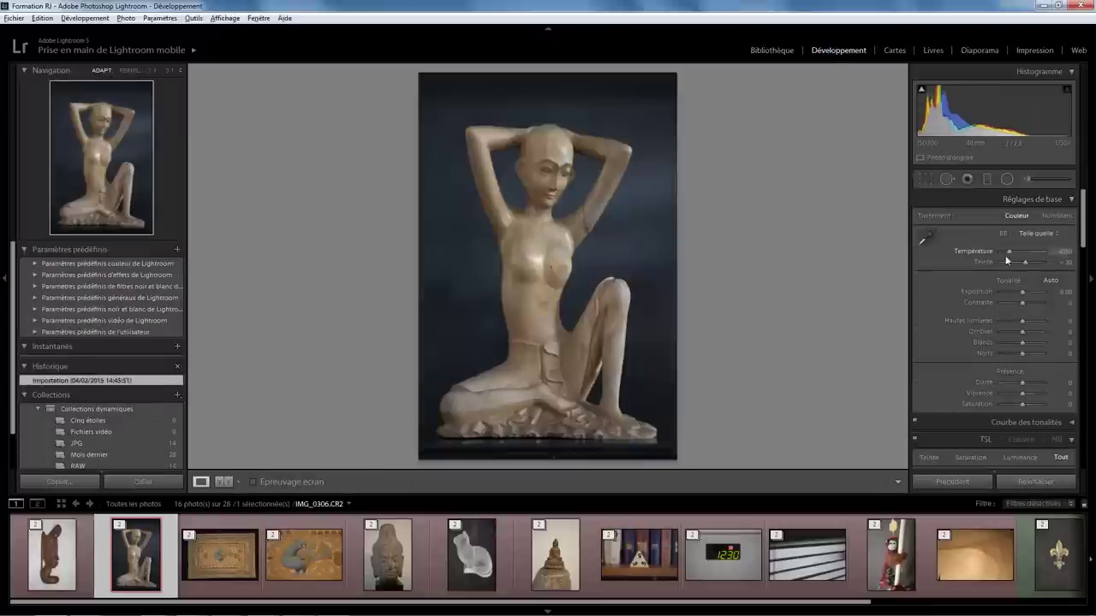
Set temperature 5333, clarity +60, blacks −44 and orange luminance +76, then copy settings
left_click_drag(1010, 252, 1016, 254)
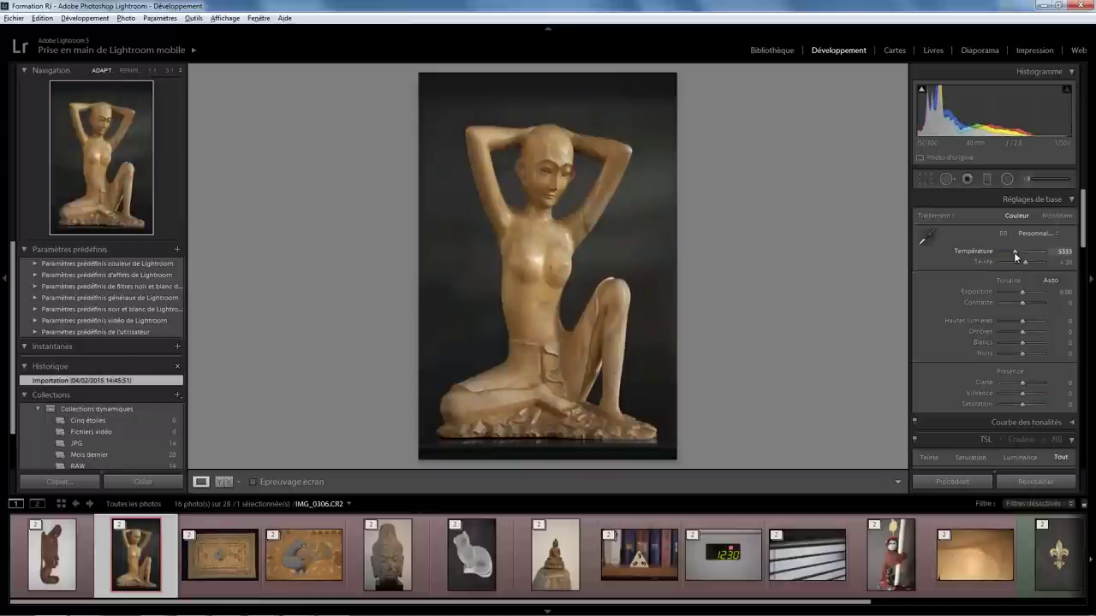
mouse_move(1023, 383)
left_mouse_down()
mouse_move(1043, 385)
mouse_move(1013, 353)
left_mouse_up()
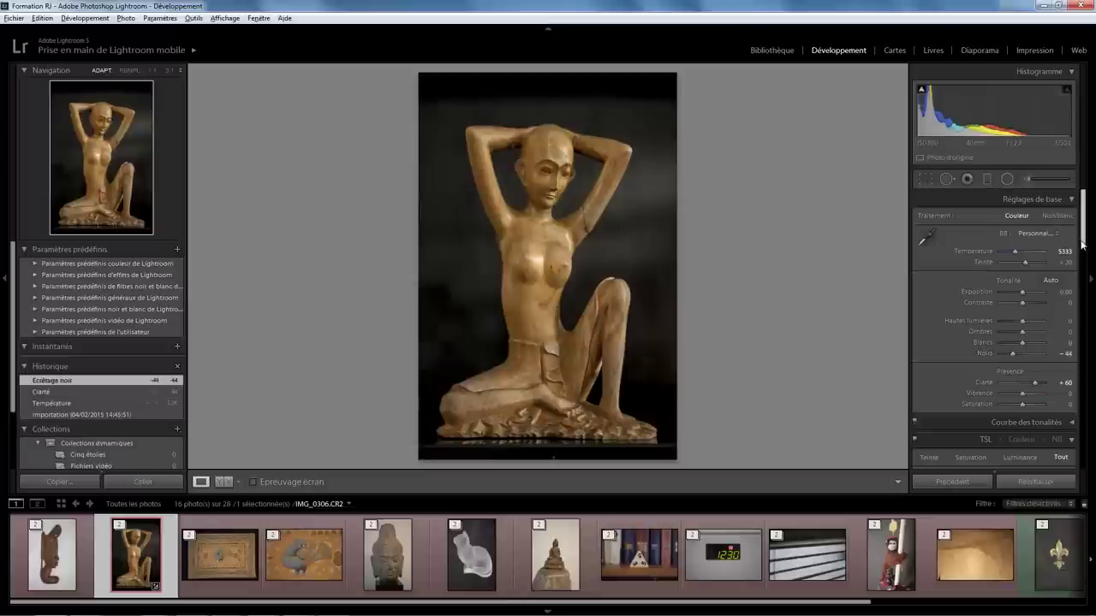
left_click_drag(1081, 246, 1083, 315)
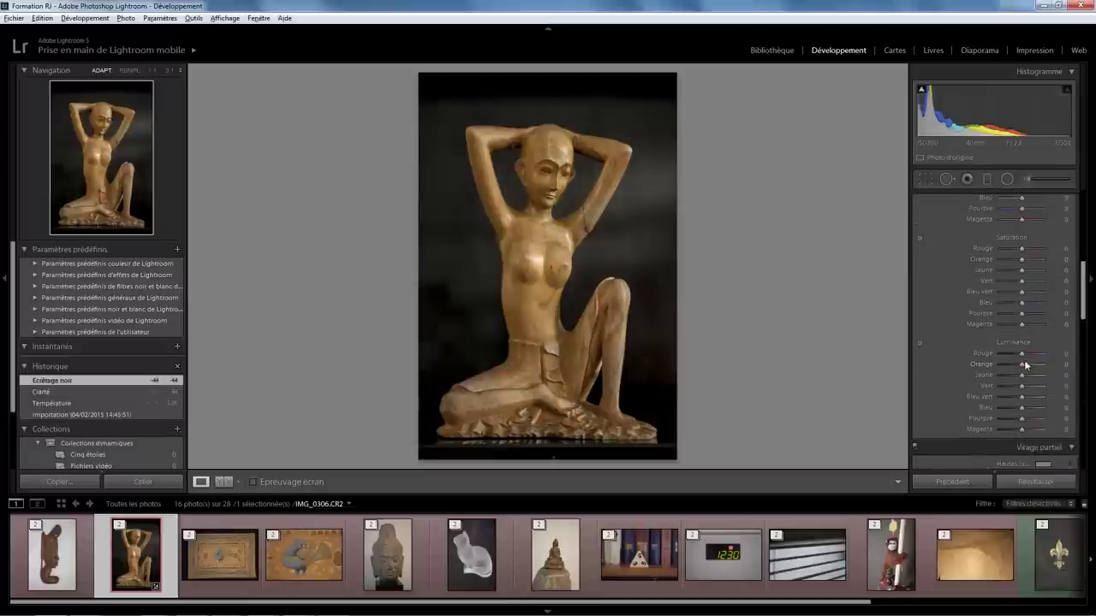
left_click_drag(1025, 366, 1036, 367)
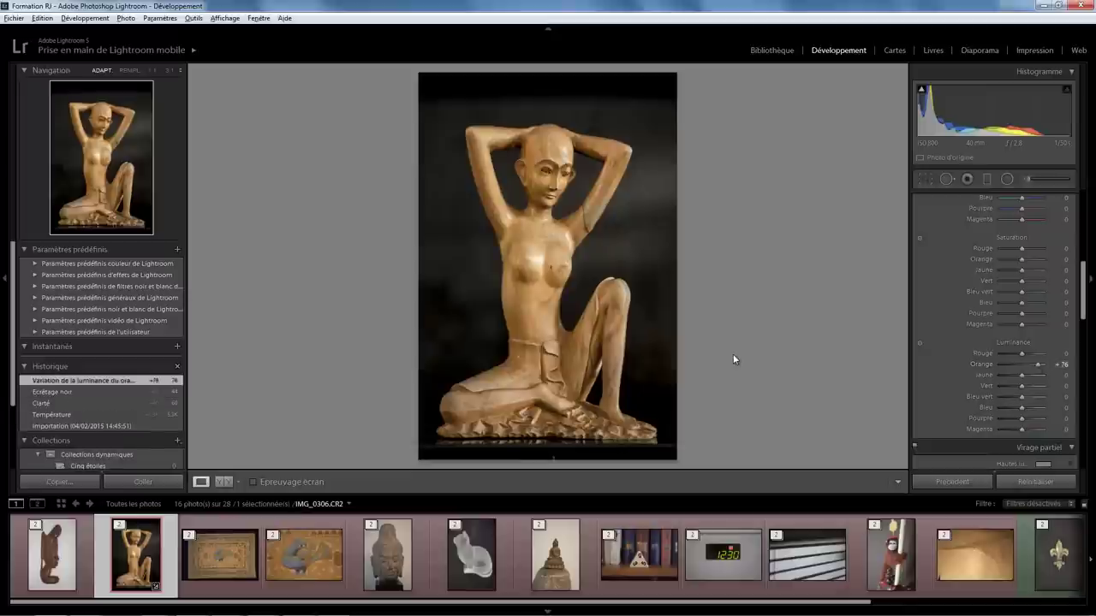
key("ctrl+shift+c")
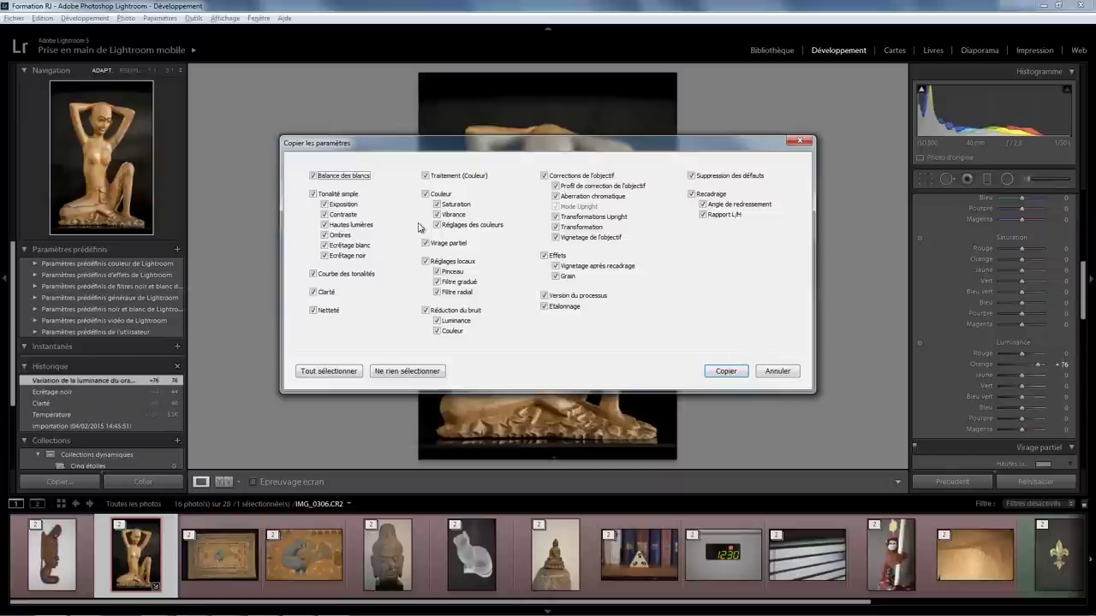
Copy all develop settings from the RAW and paste them onto IMG_0306.JPG
left_click(323, 371)
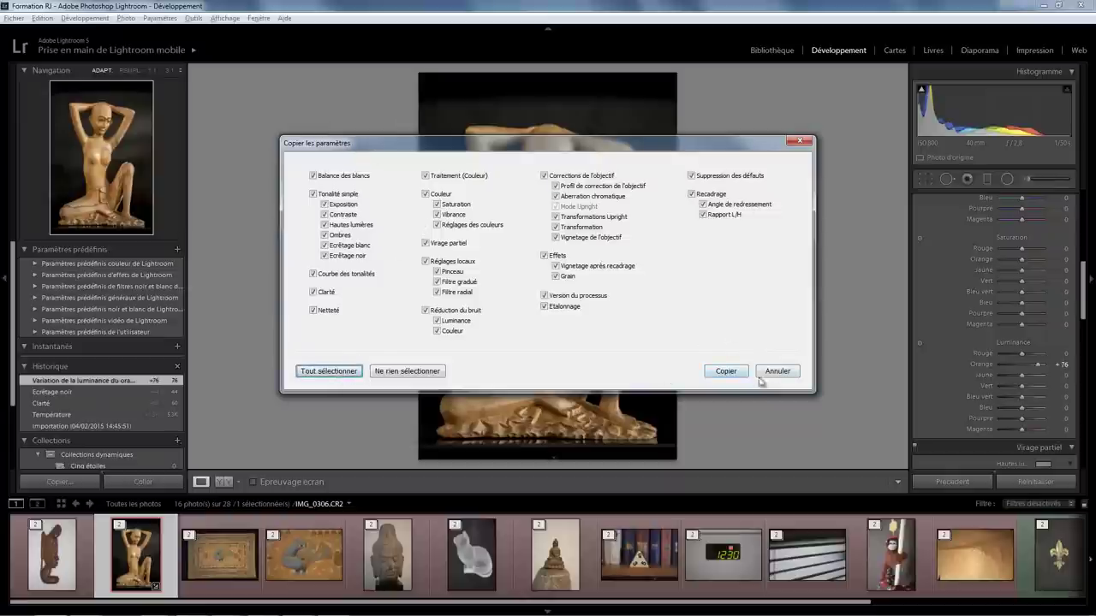
left_click(736, 371)
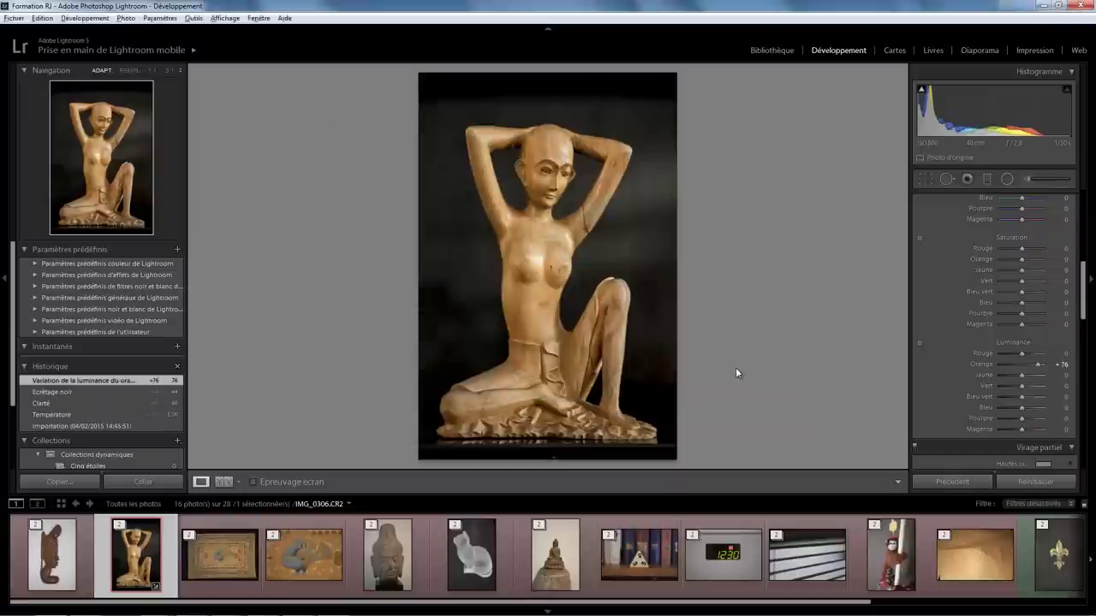
left_click(120, 525)
left_click(224, 547)
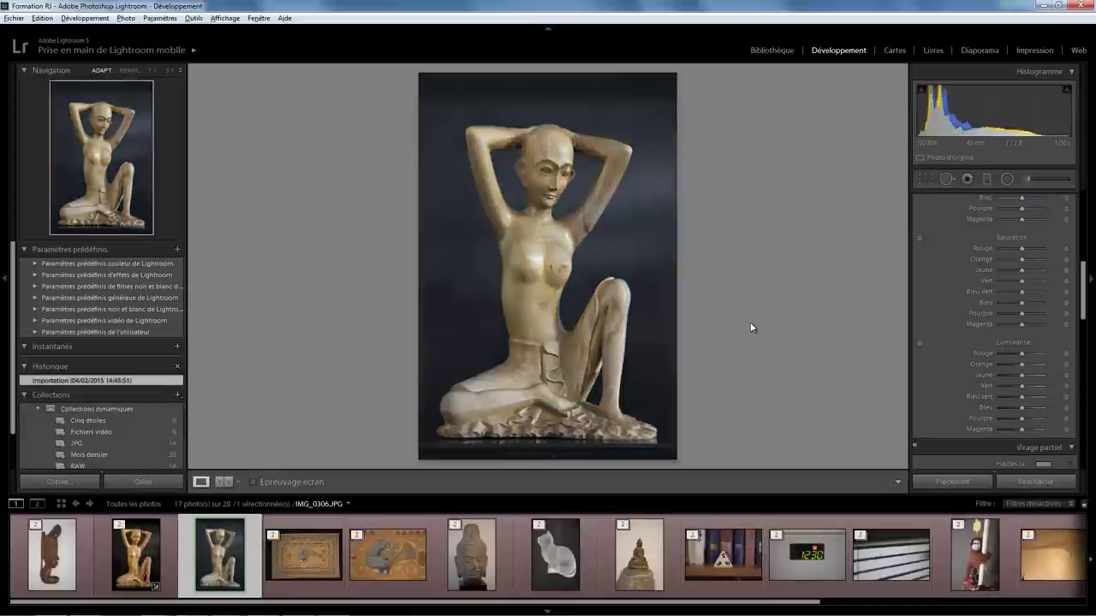
key("shift")
key("ctrl+shift+v")
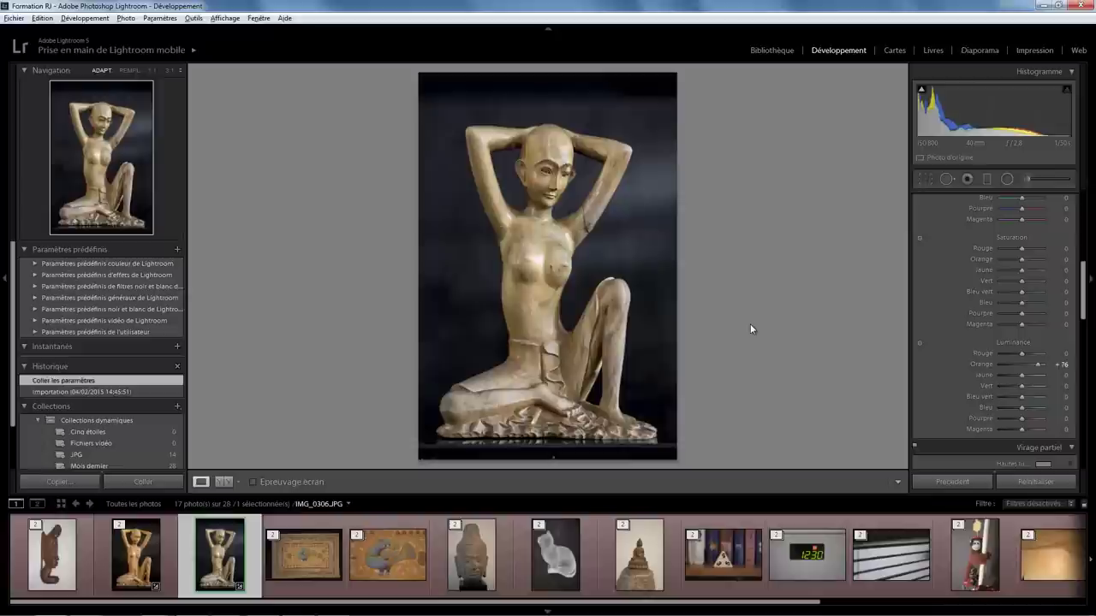
Compare the RAW and JPEG versions and re-paste the copied settings onto the JPEG
left_click(170, 559)
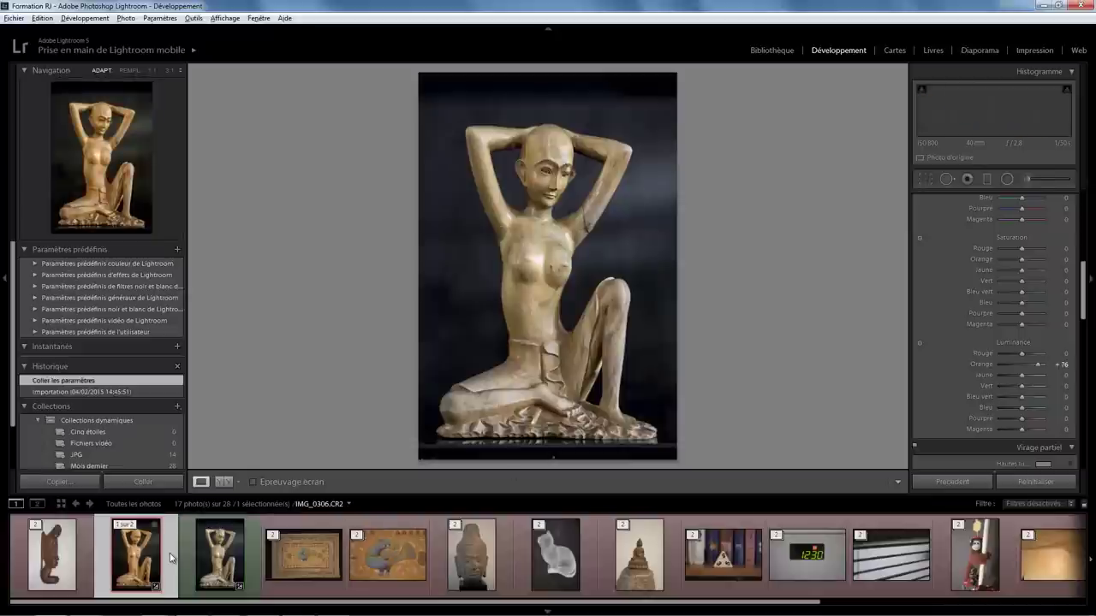
left_click(233, 554)
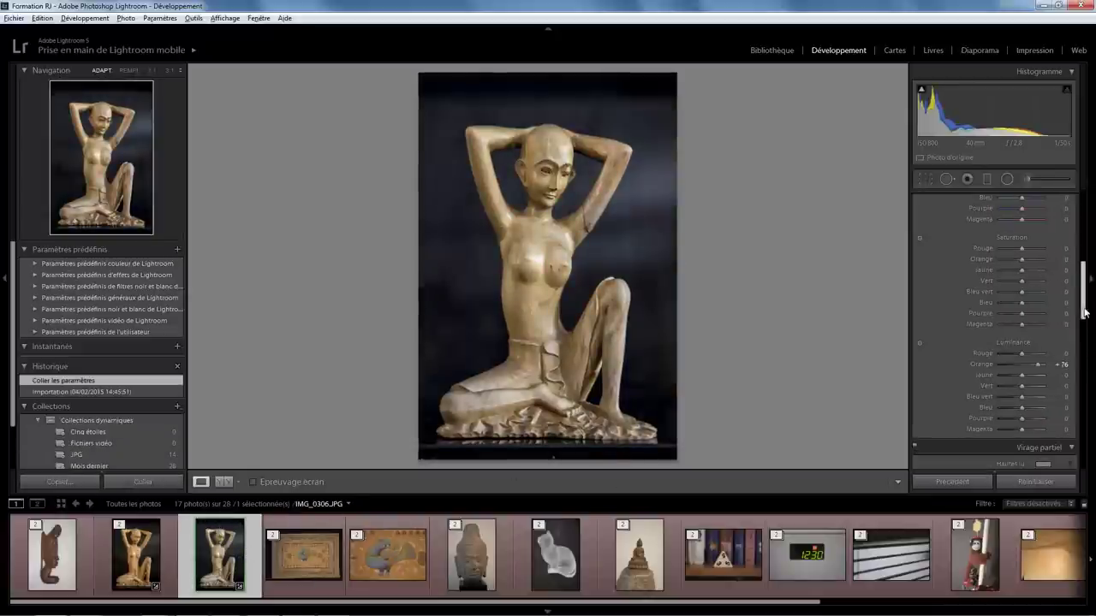
left_click_drag(1084, 287, 1084, 219)
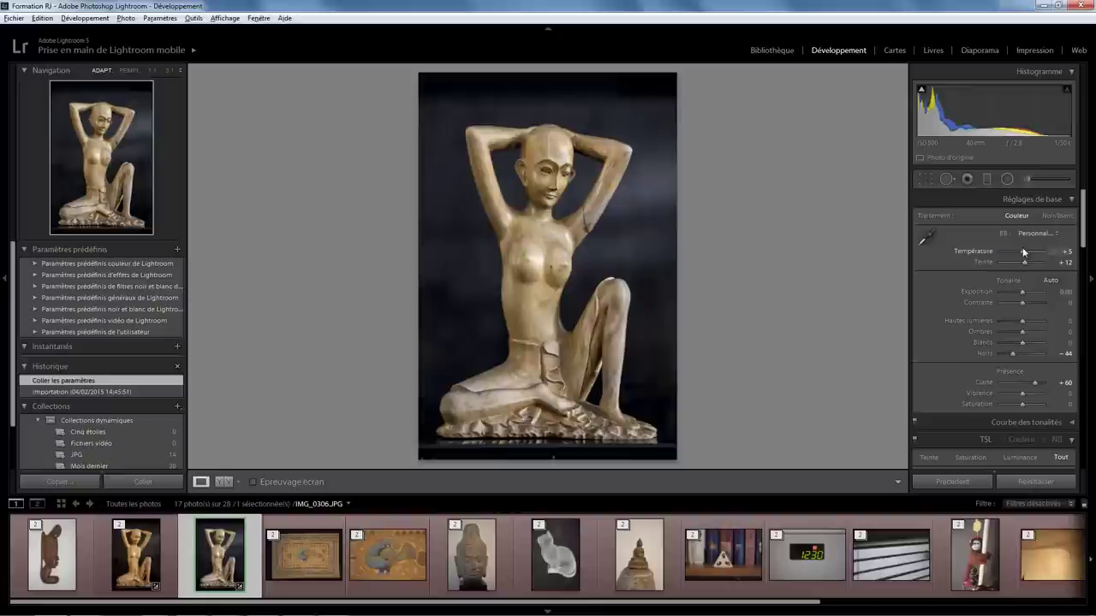
left_click(157, 552)
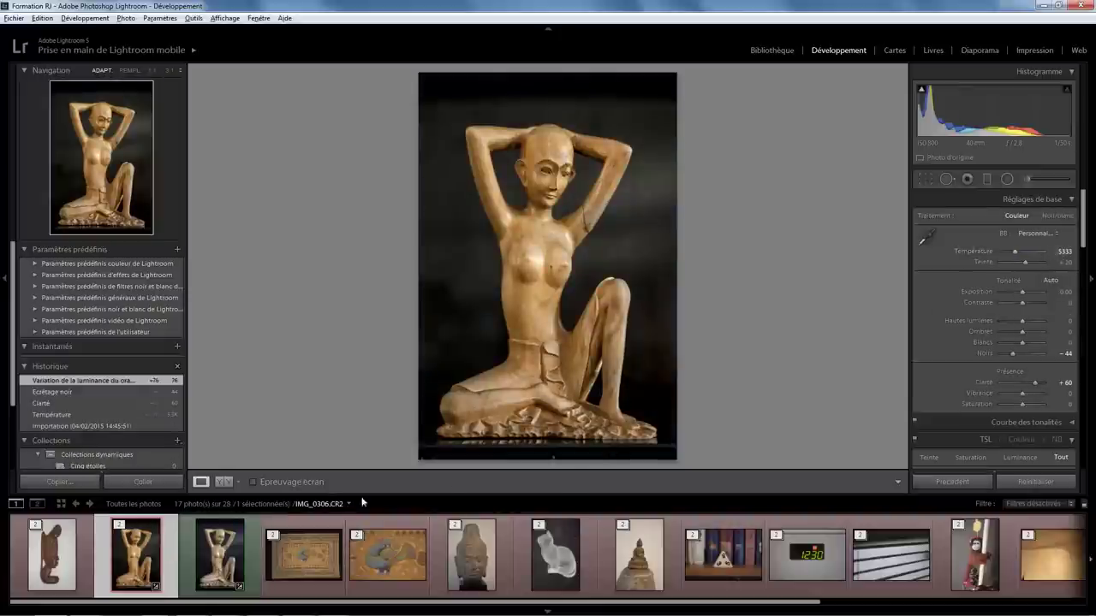
key("Right")
key("ctrl+shift+v")
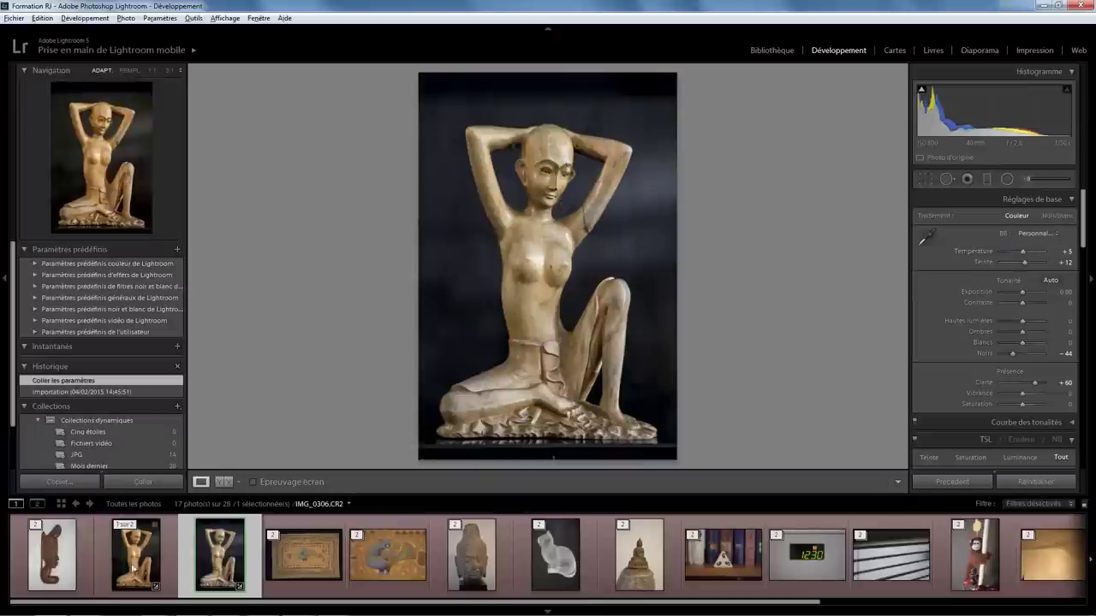
left_click(162, 555)
left_click(220, 554)
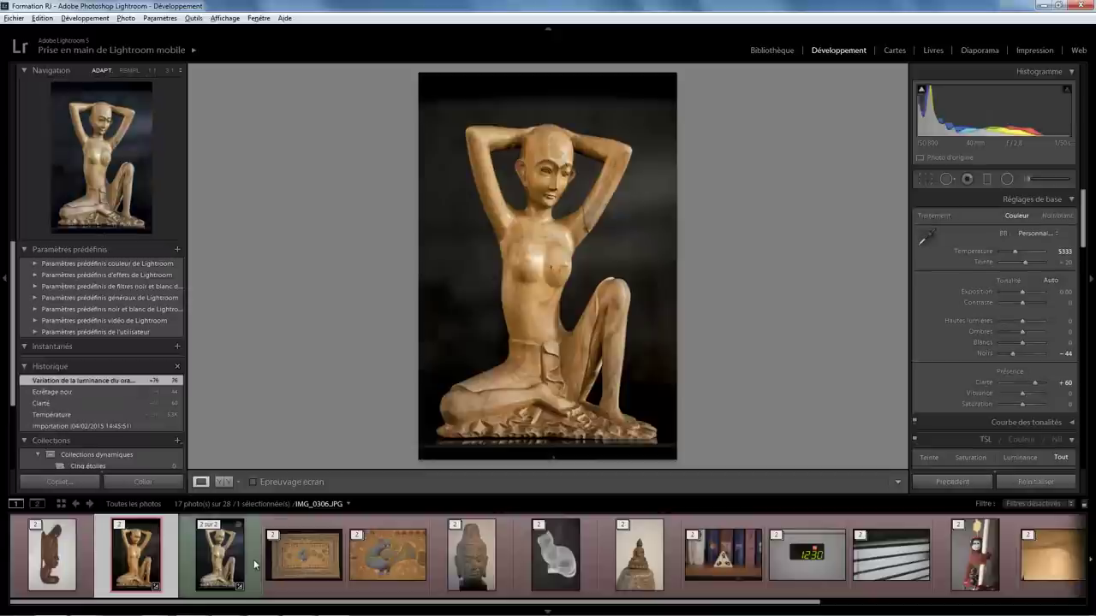